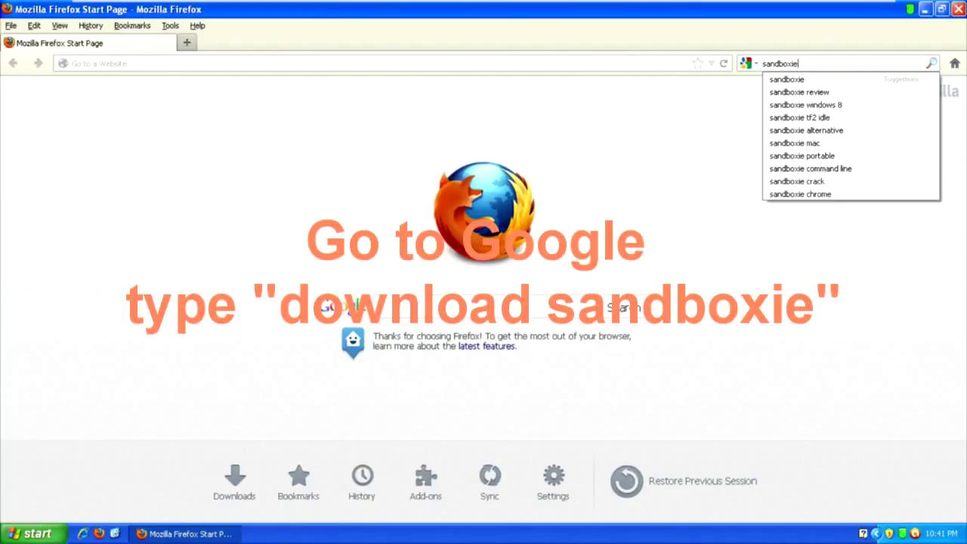
# Search the web for "sandboxie" and open the official site's Download Sandboxie page
pyautogui.press('Return')
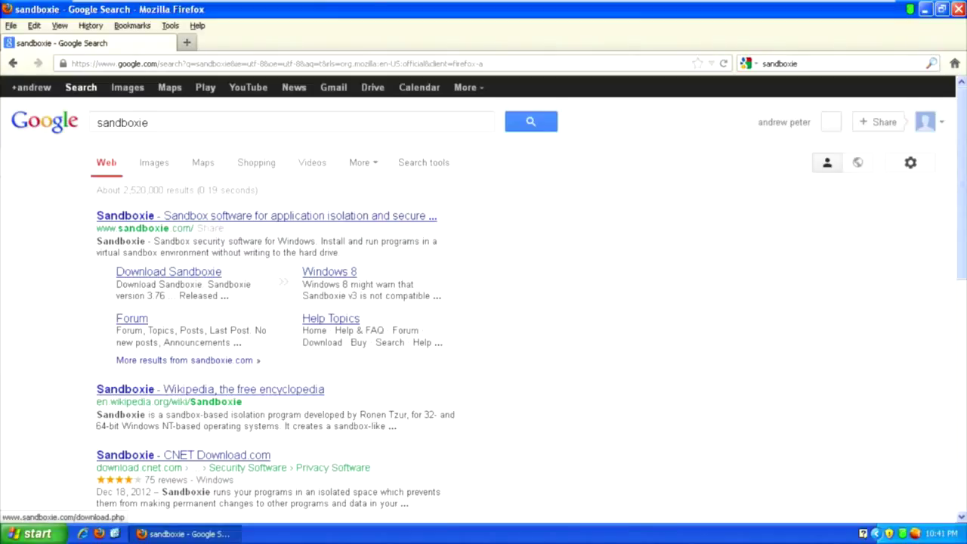
pyautogui.click(169, 272)
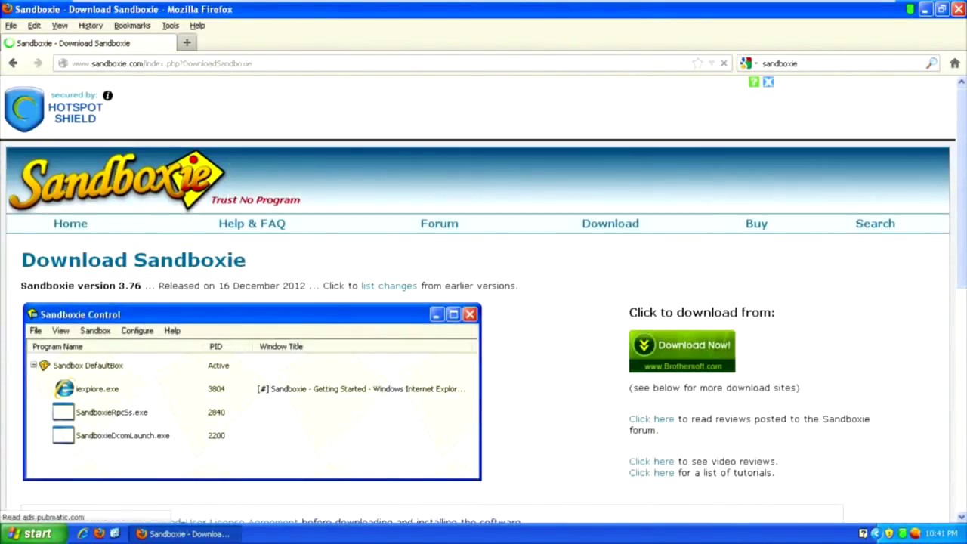
# Download the Sandboxie 3.76 installer directly from the Sandboxie site and save SandboxieInstall.exe
pyautogui.scroll(-3, 483, 333)
pyautogui.scroll(-8, 484, 333)
pyautogui.scroll(11, 484, 332)
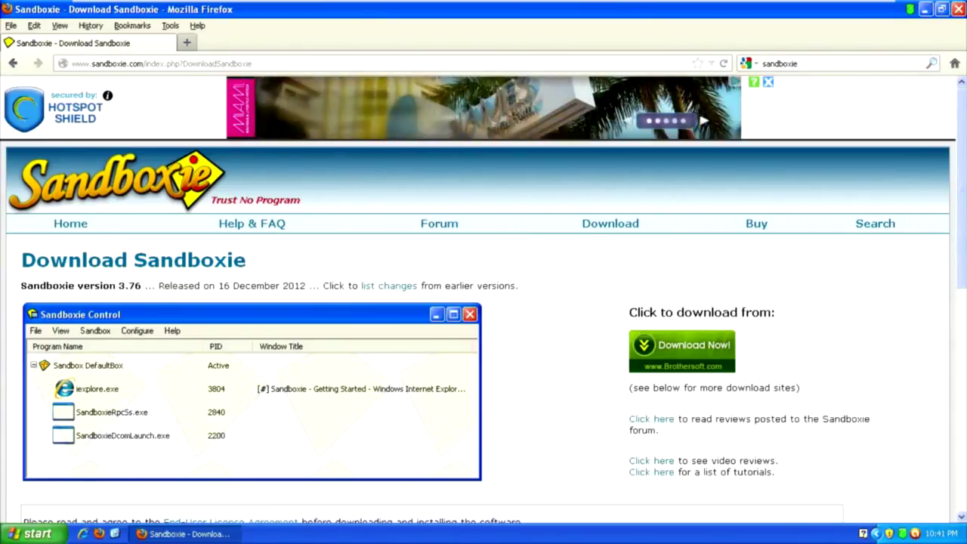
pyautogui.scroll(-3, 484, 325)
pyautogui.scroll(1, 484, 325)
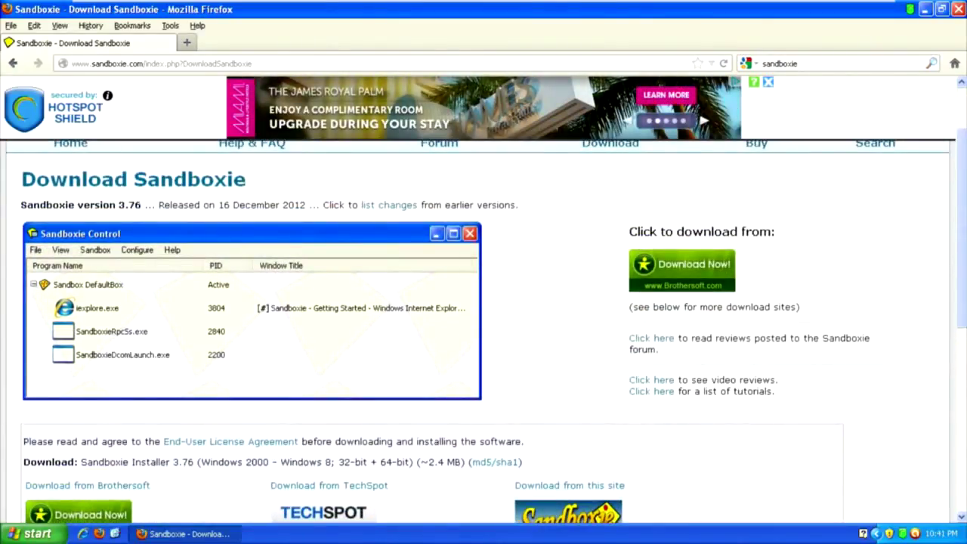
pyautogui.scroll(-5, 483, 325)
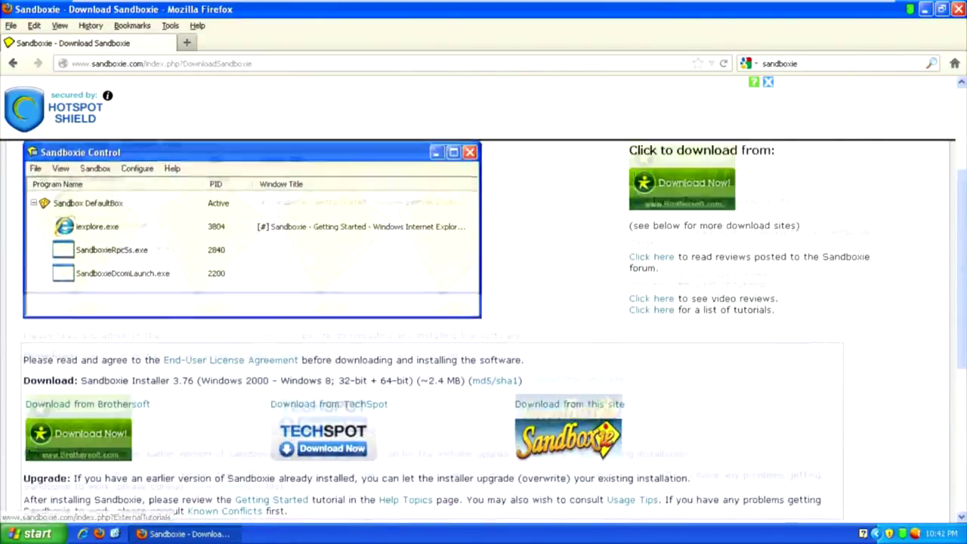
pyautogui.click(570, 244)
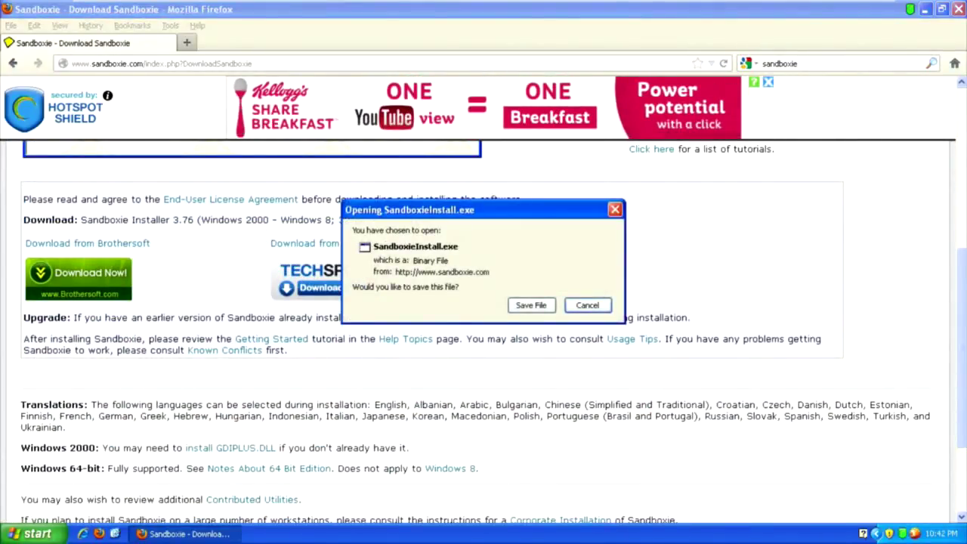
pyautogui.click(531, 305)
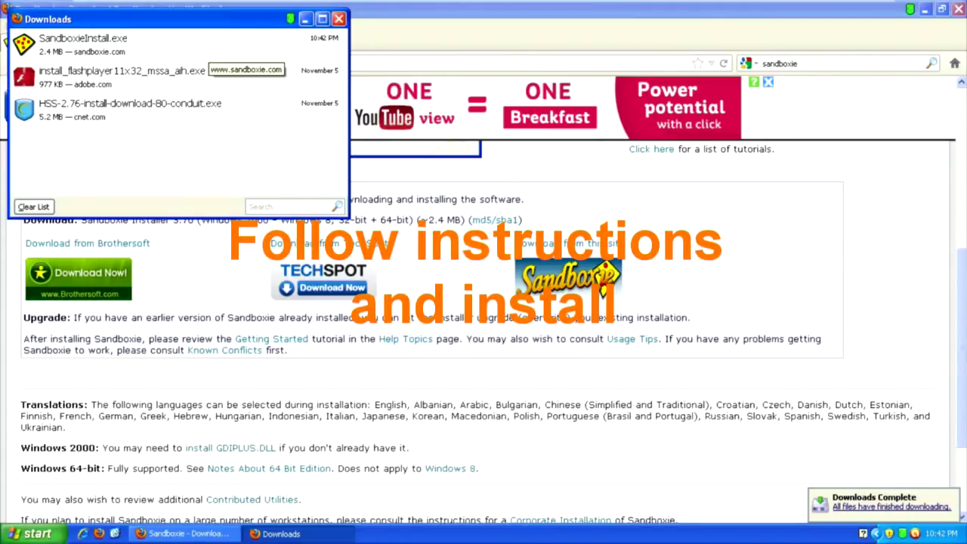
# Launch the downloaded SandboxieInstall.exe, allow it to run, and minimize the browser window
pyautogui.doubleClick(204, 45)
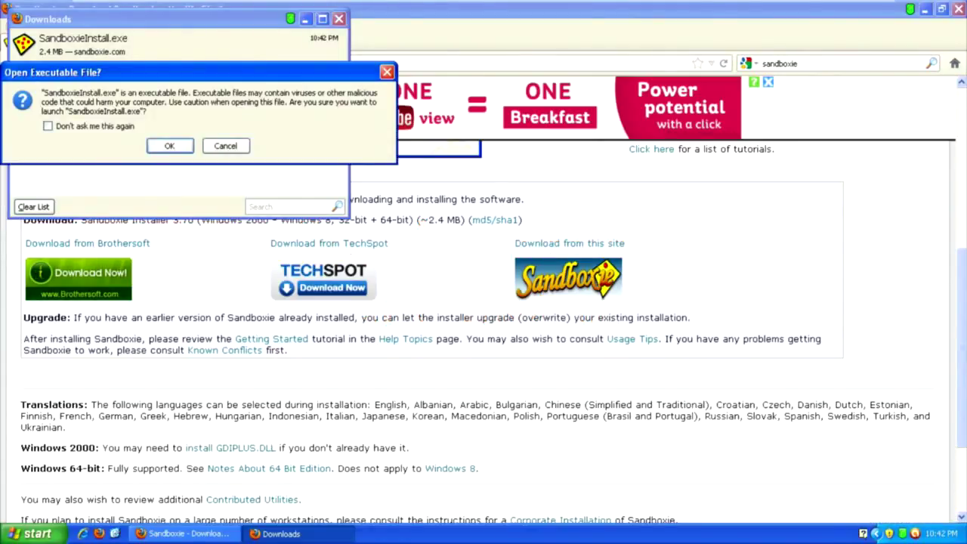
pyautogui.click(170, 146)
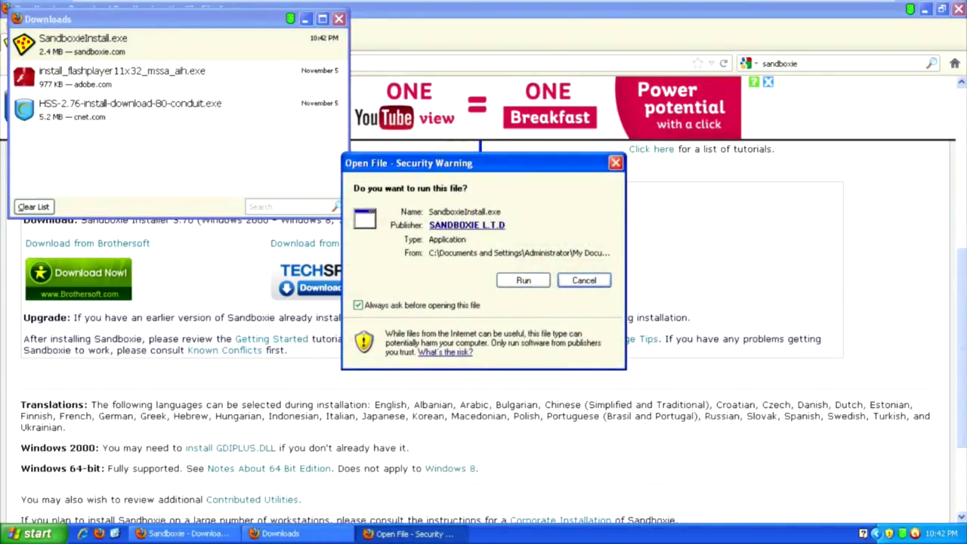
pyautogui.click(523, 280)
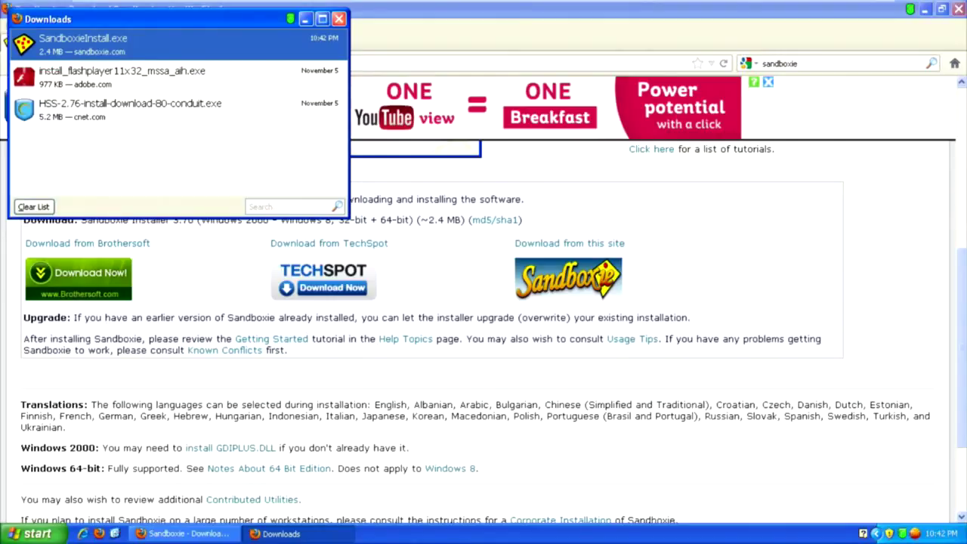
pyautogui.click(925, 9)
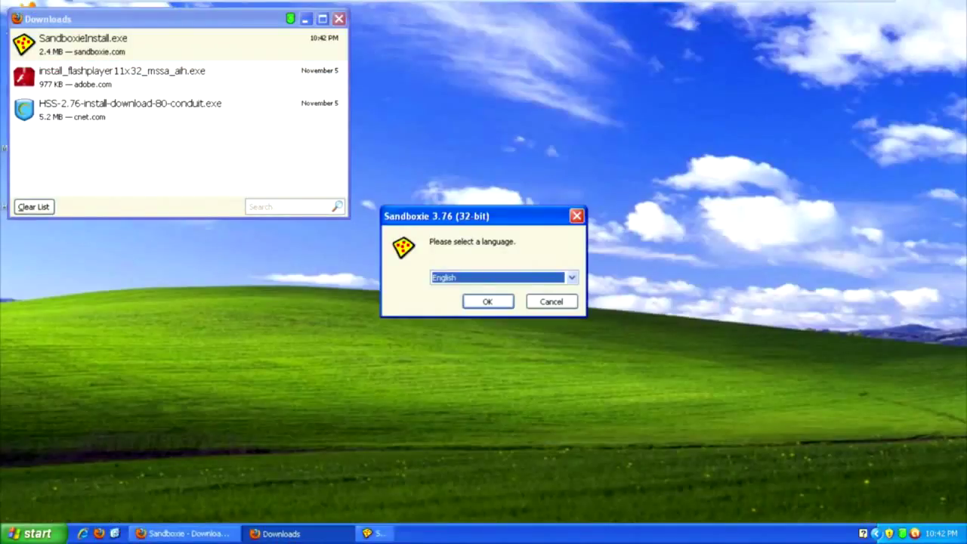
# Choose English, accept the license agreement and install Sandboxie into C:\Program Files\Sandboxie
pyautogui.press('Return')
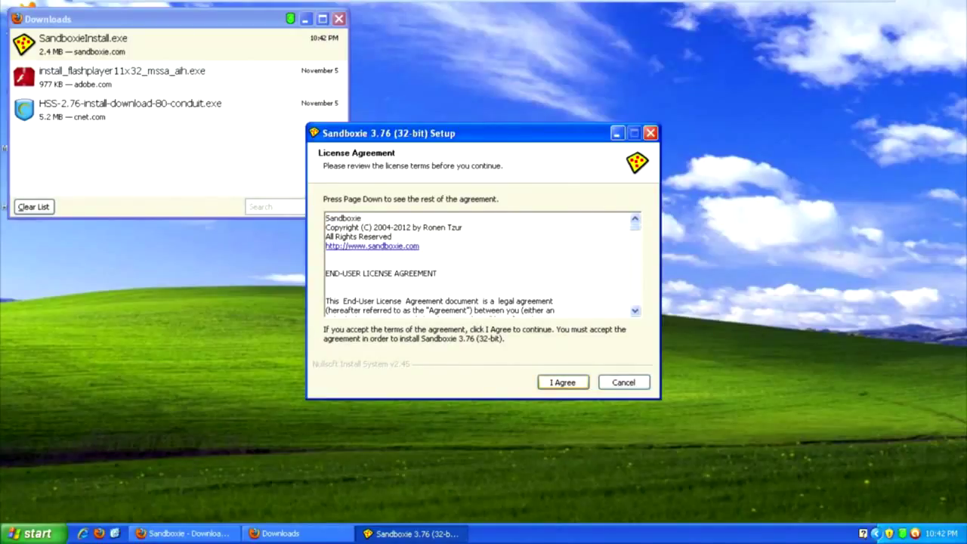
pyautogui.press('Return')
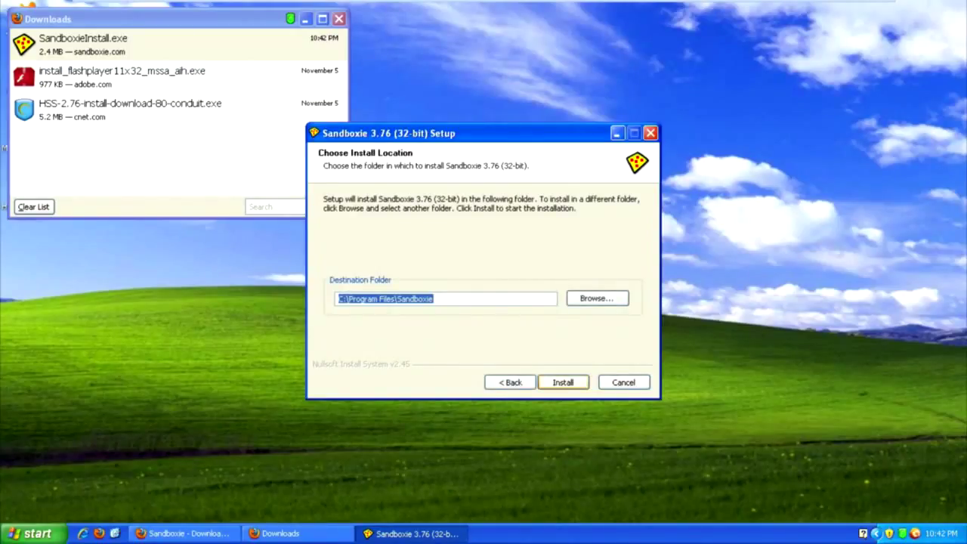
pyautogui.click(32, 533)
pyautogui.click(31, 534)
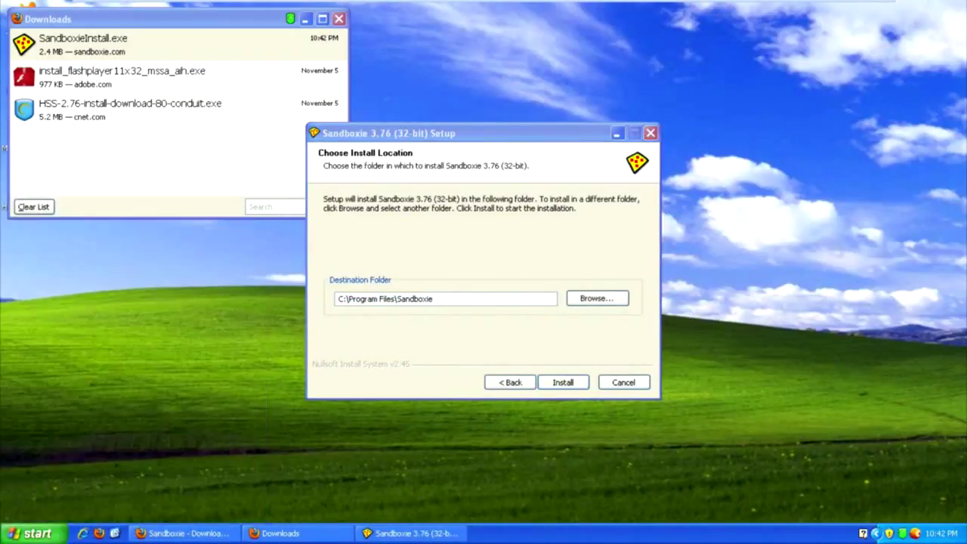
pyautogui.hotkey('alt', 'Tab')
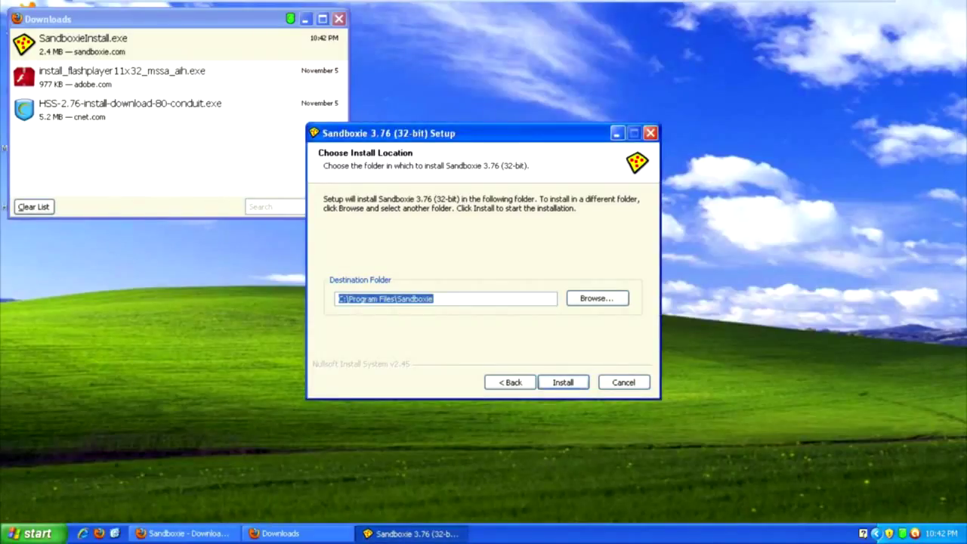
pyautogui.press('Return')
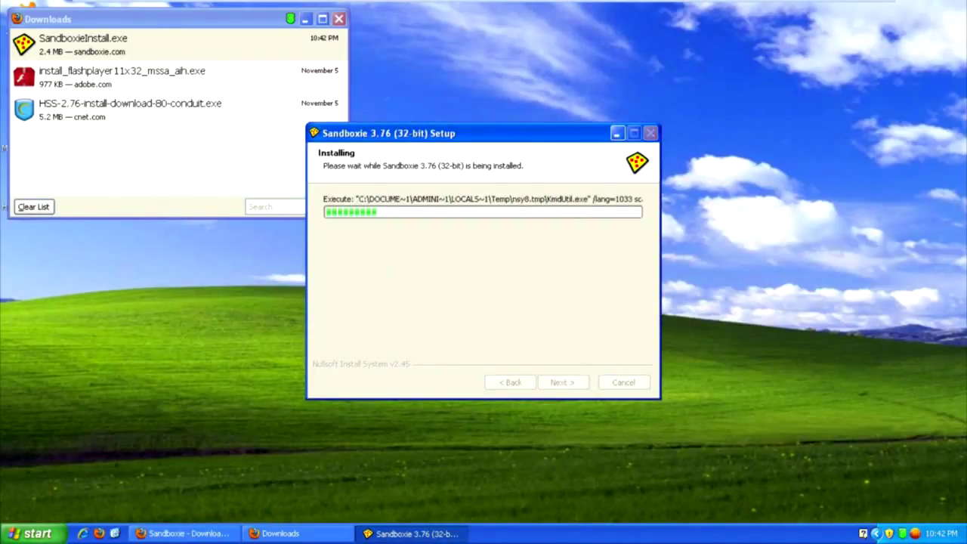
pyautogui.click(306, 19)
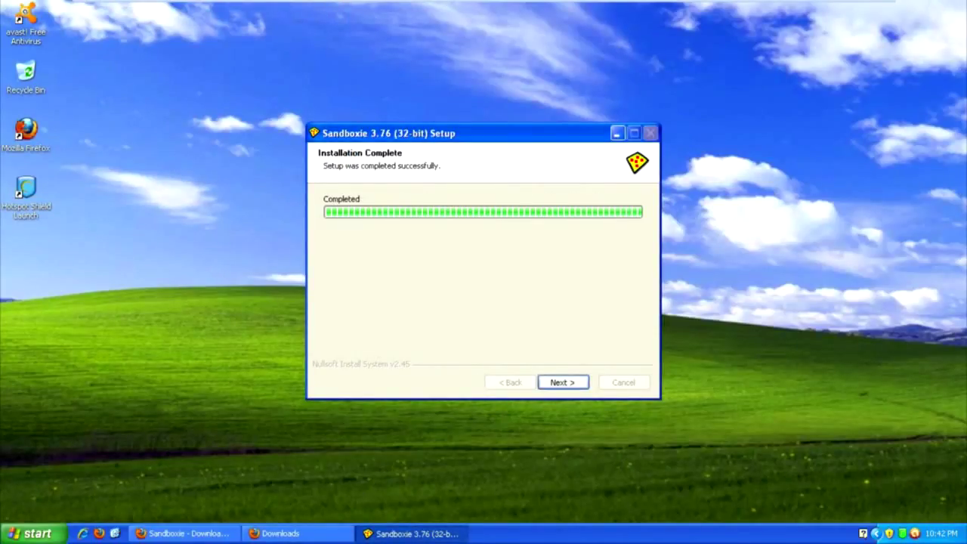
# Install the Sandboxie system-level driver and finish the setup wizard
pyautogui.press('Return')
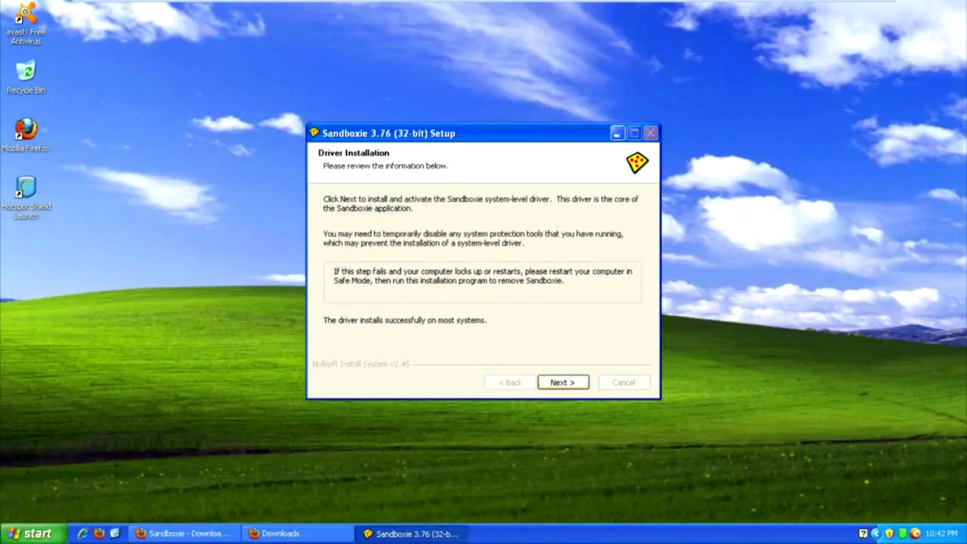
pyautogui.press('Return')
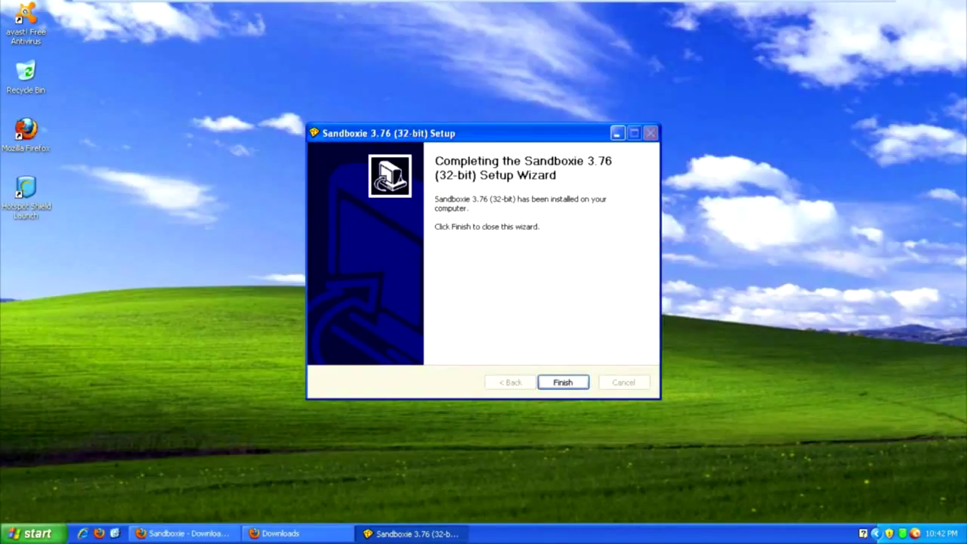
pyautogui.press('Return')
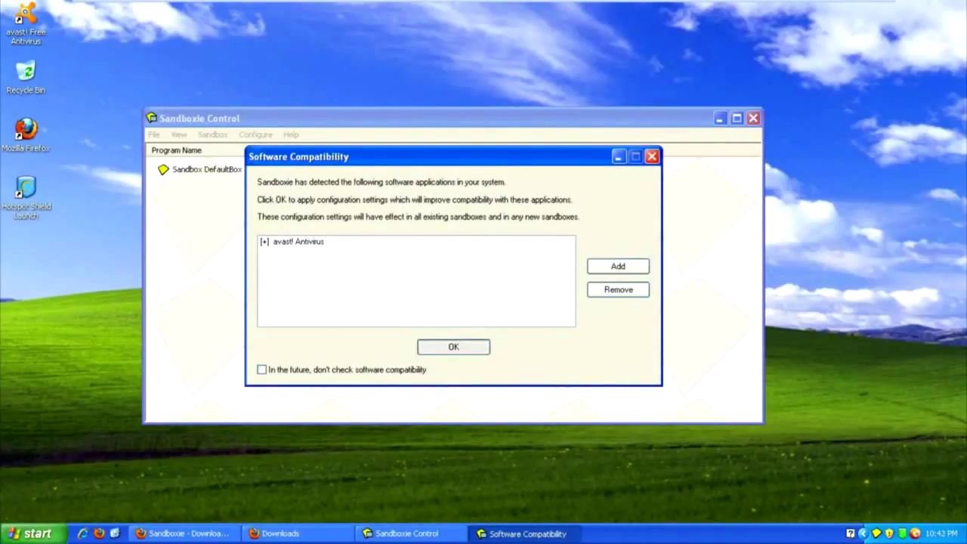
# Apply the compatibility settings for avast! Antivirus and go through the Getting Started tutorial until it closes
pyautogui.click(453, 347)
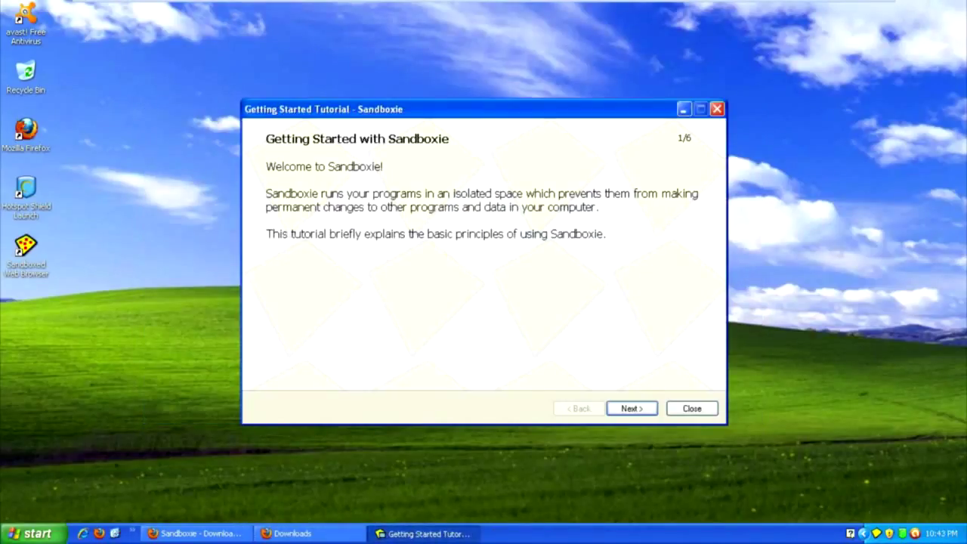
pyautogui.press('Return')
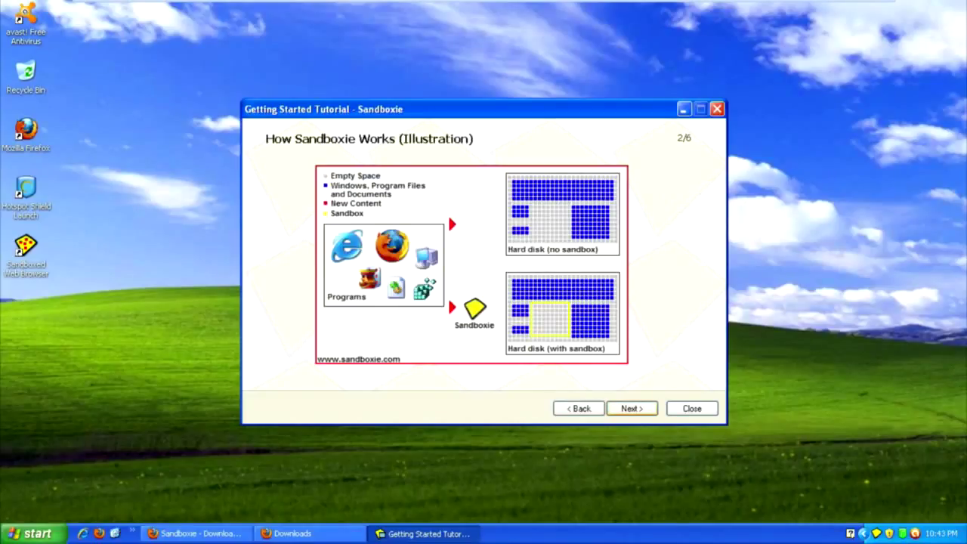
pyautogui.press('Return')
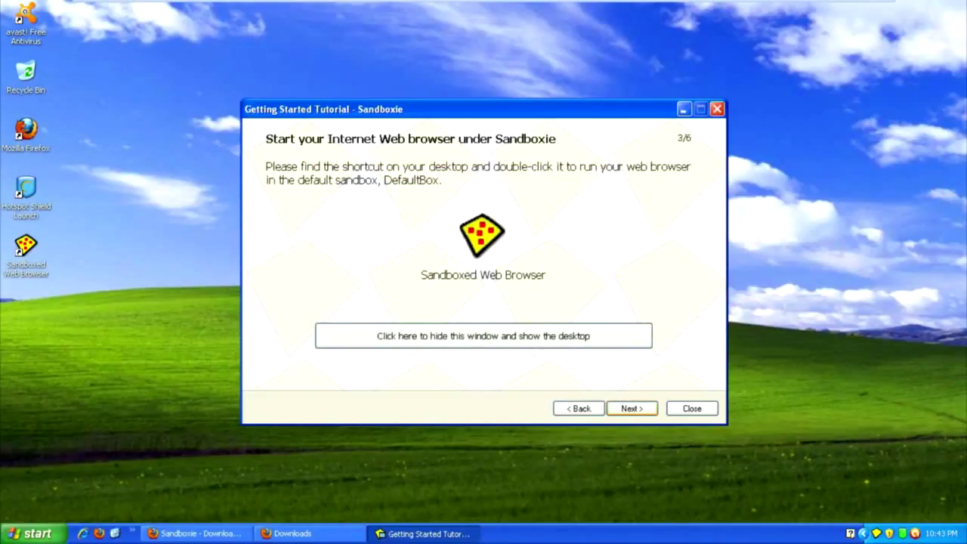
pyautogui.click(632, 409)
pyautogui.click(633, 409)
pyautogui.click(633, 409)
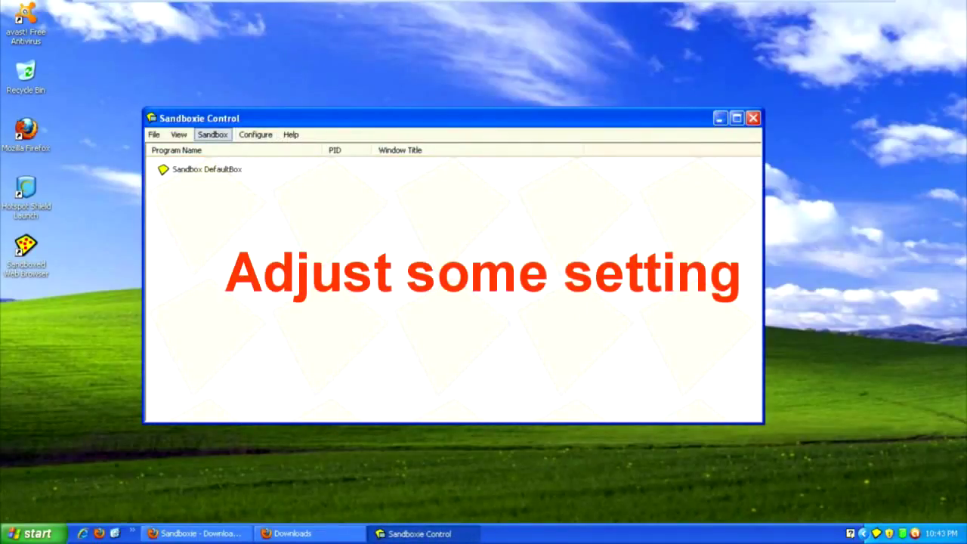
# Open the Sandbox Settings of the DefaultBox sandbox
pyautogui.click(214, 134)
pyautogui.moveTo(255, 134)
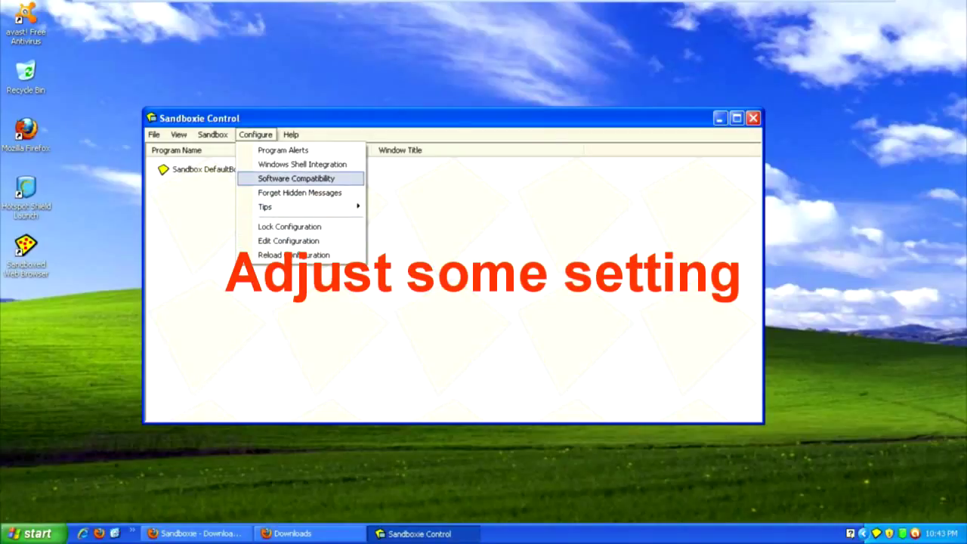
pyautogui.press('Left')
pyautogui.press('Down')
pyautogui.press('Right')
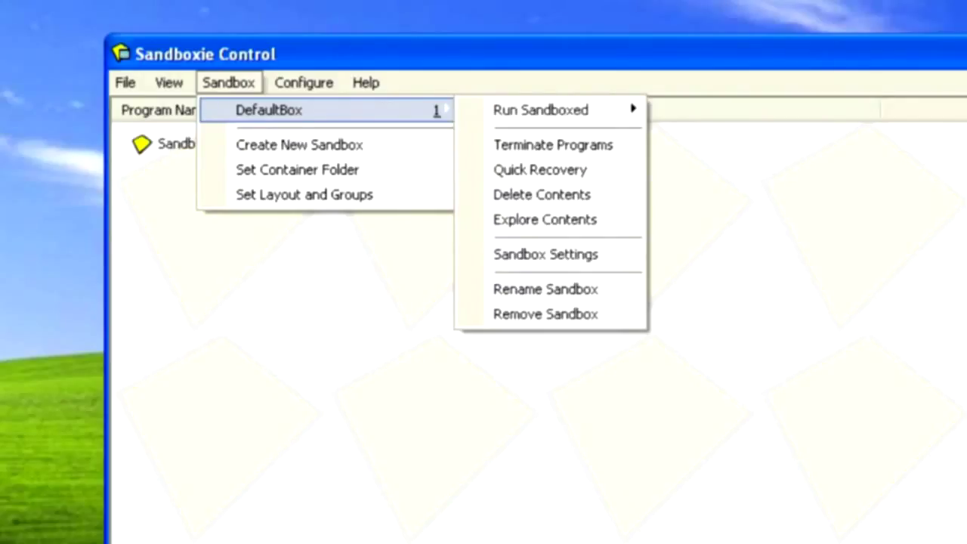
pyautogui.press('Down')
pyautogui.press('Right')
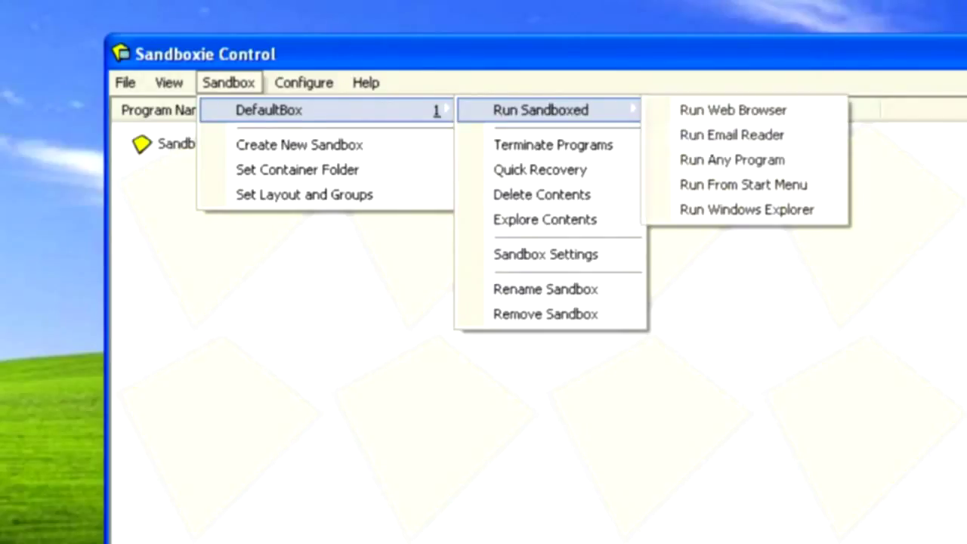
pyautogui.press('Left')
pyautogui.press('Down')
pyautogui.press('Down')
pyautogui.press('Down')
pyautogui.press('Down')
pyautogui.press('Down')
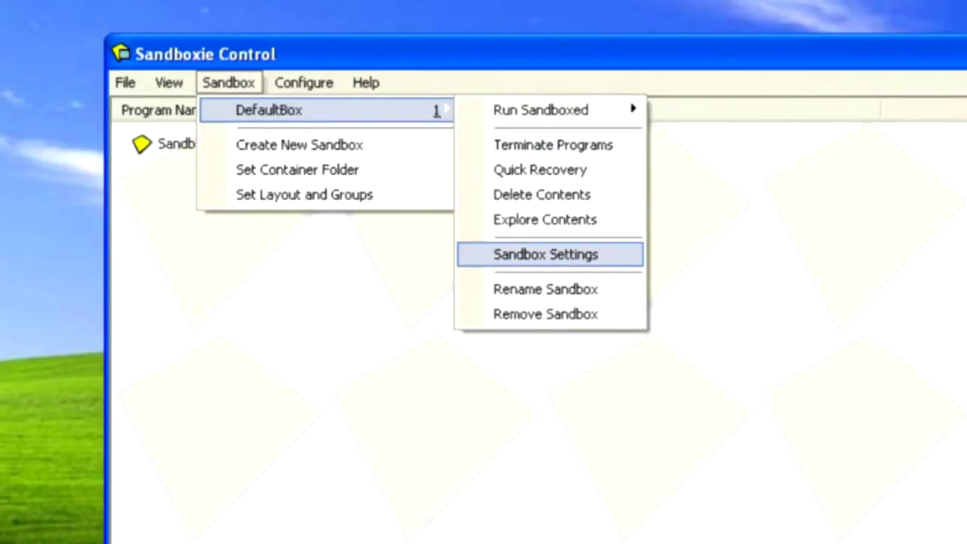
pyautogui.press('Return')
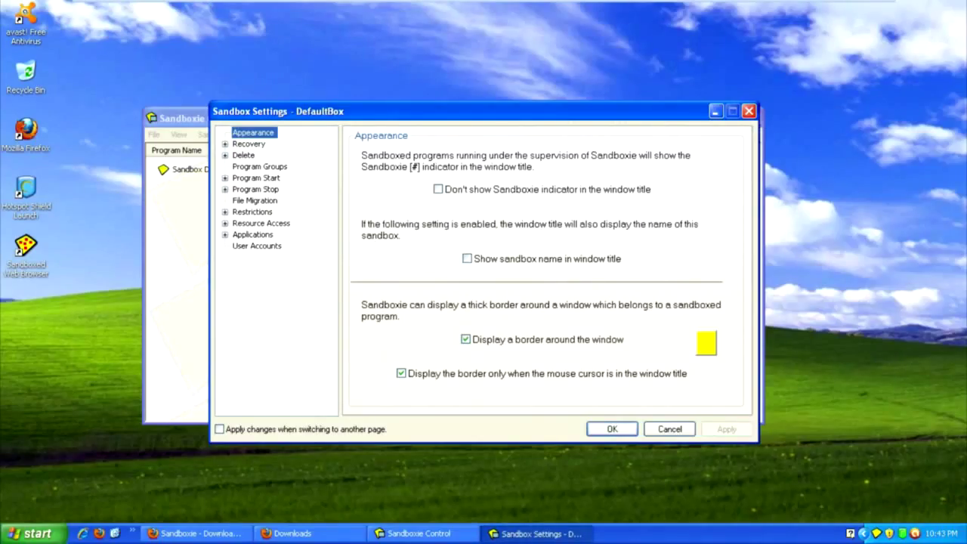
# In the Delete Invocation settings, enable "Automatically delete contents of sandbox", then apply and confirm the change
pyautogui.click(243, 156)
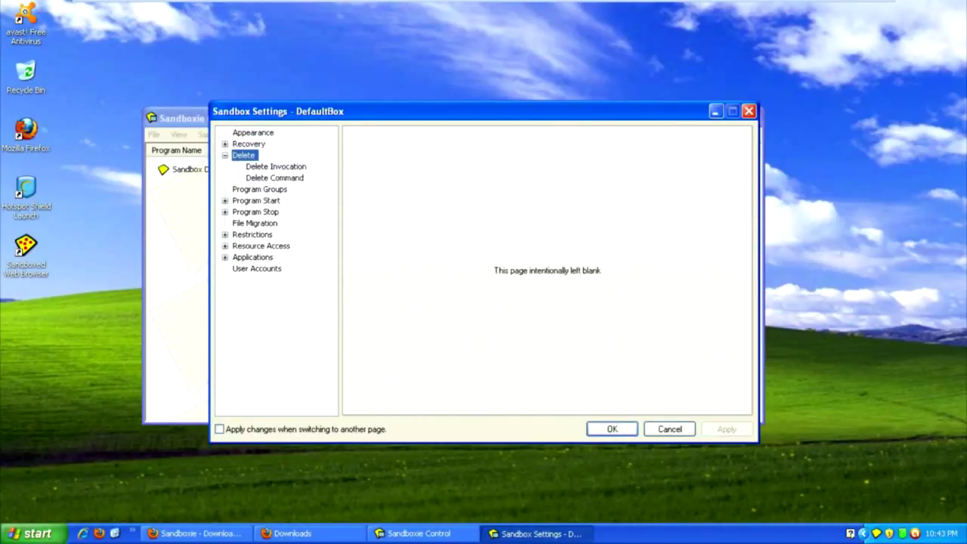
pyautogui.press('Left')
pyautogui.press('Up')
pyautogui.press('Right')
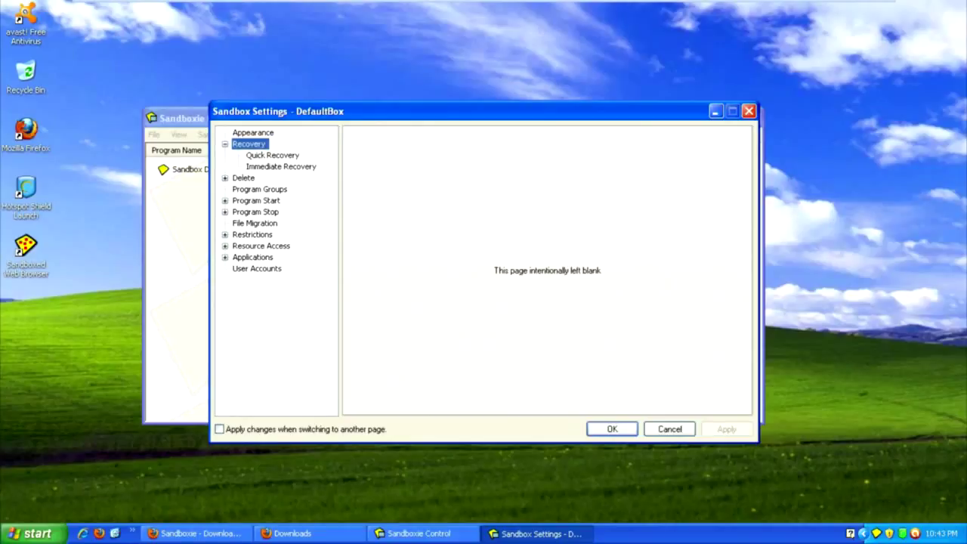
pyautogui.press('Left')
pyautogui.press('Down')
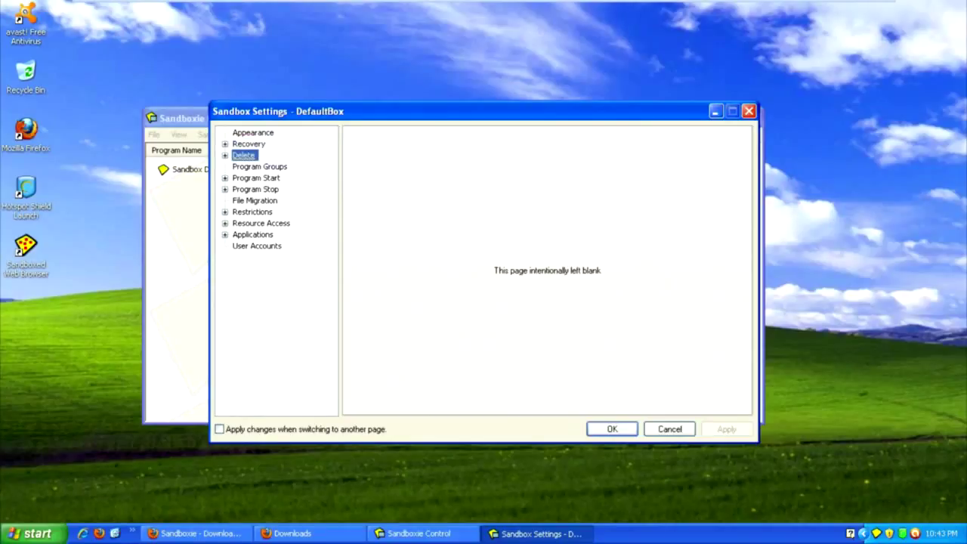
pyautogui.press('Right')
pyautogui.press('Down')
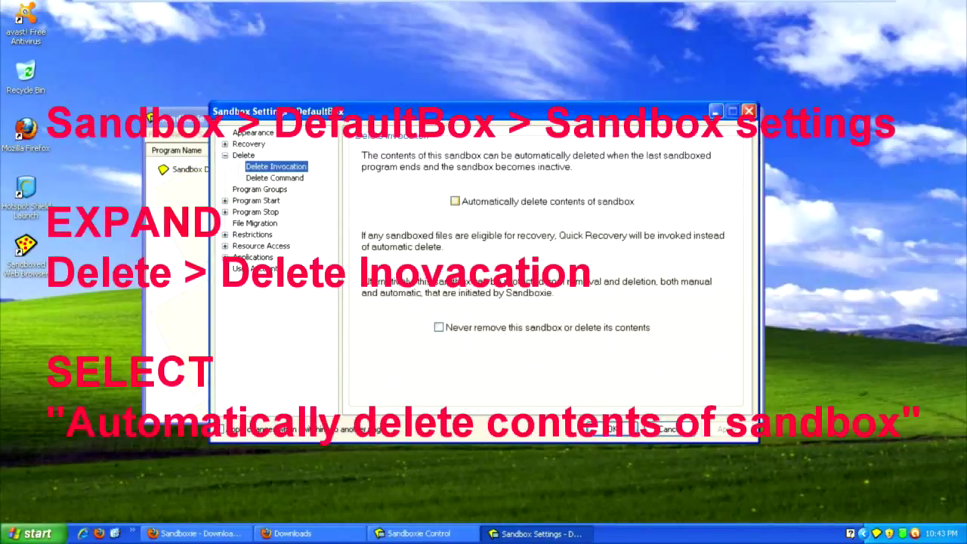
pyautogui.click(455, 201)
pyautogui.click(727, 429)
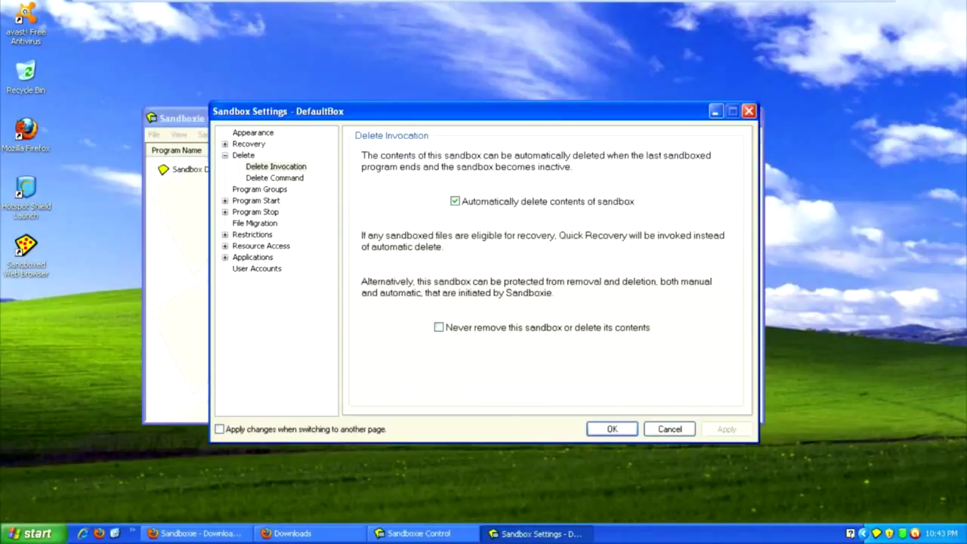
pyautogui.press('Return')
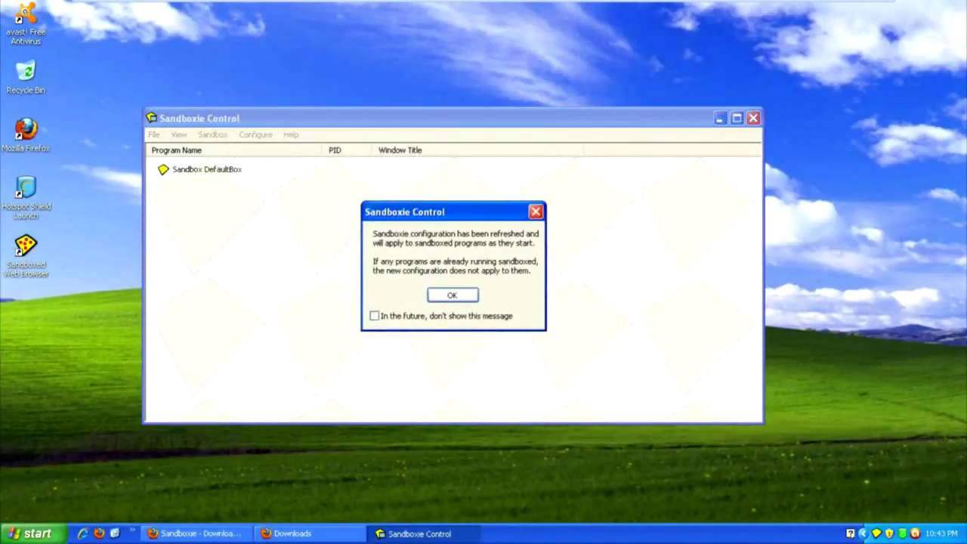
# Dismiss the configuration refresh message and close the Sandboxie Control window so it keeps running hidden
pyautogui.press('Return')
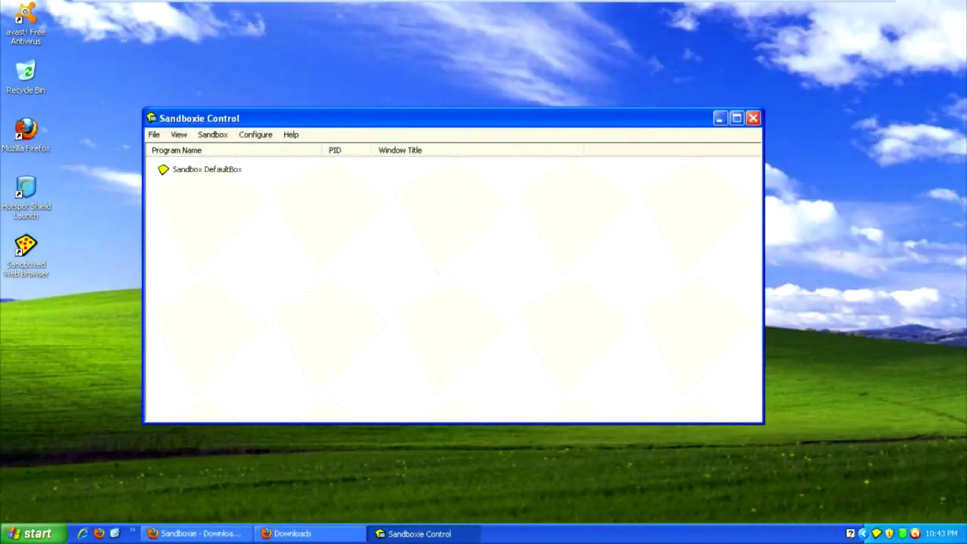
pyautogui.click(753, 118)
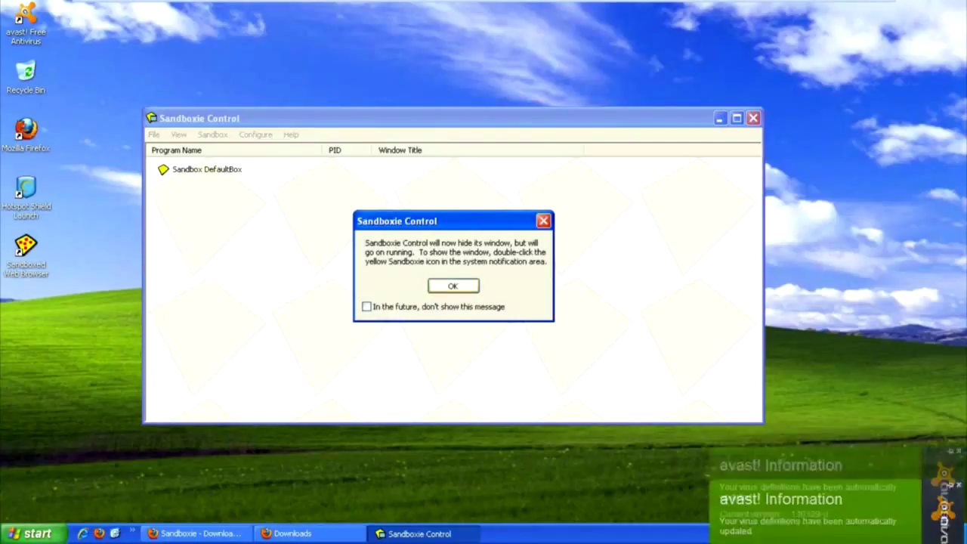
pyautogui.press('Return')
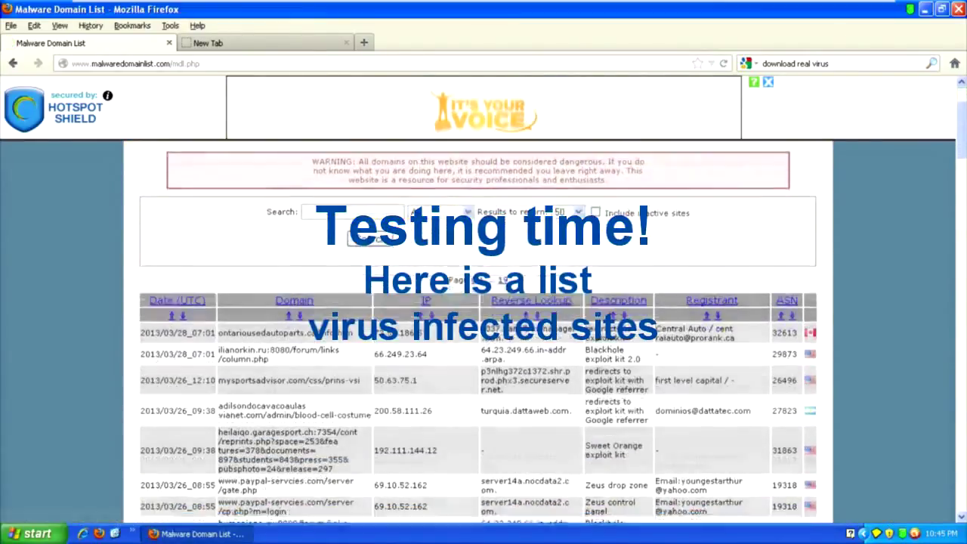
# Add the Sandboxed Web Browser desktop shortcut to Quick Launch and start the sandboxed browser from it
pyautogui.scroll(-4, 483, 229)
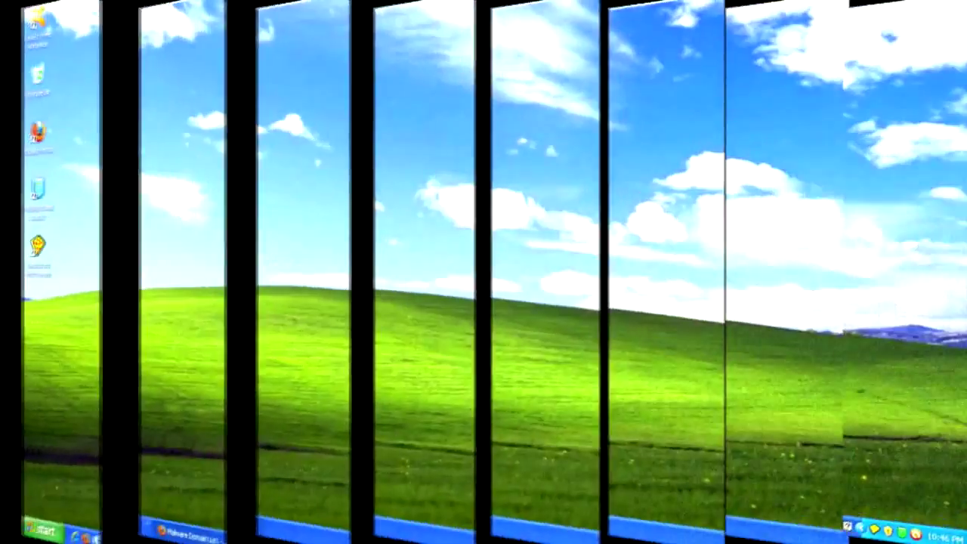
pyautogui.moveTo(25, 245); pyautogui.dragTo(114, 533)
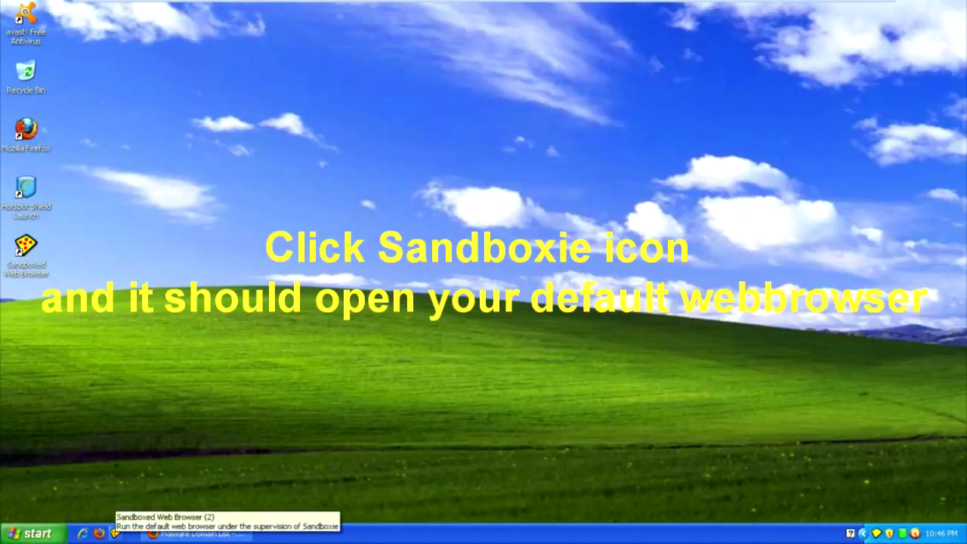
pyautogui.click(115, 534)
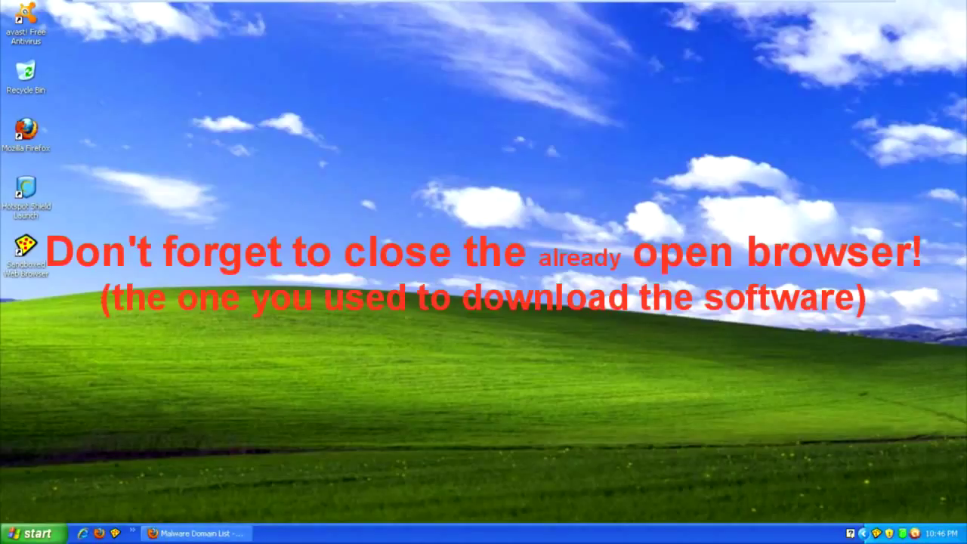
# Close the already open unsandboxed Firefox window and check the sandboxed window for its yellow border
pyautogui.click(197, 534)
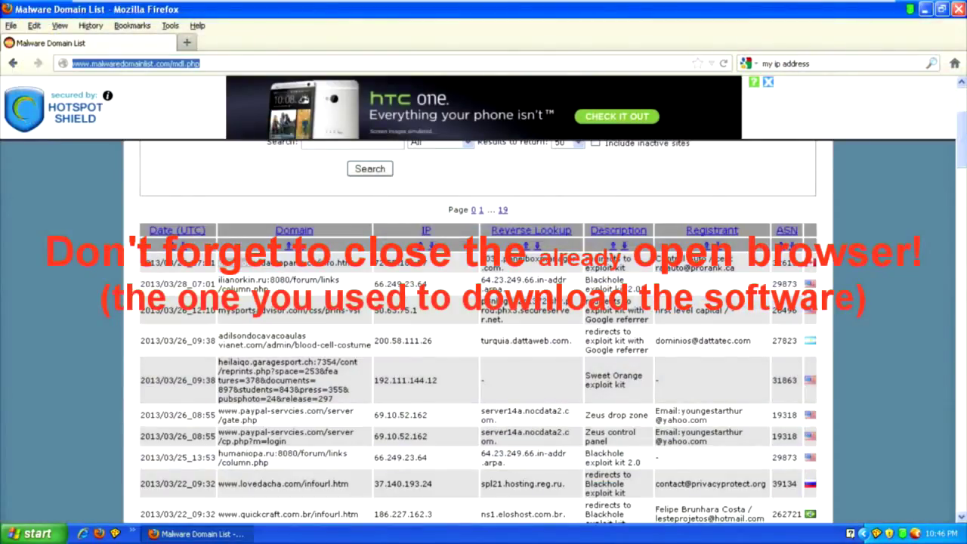
pyautogui.click(960, 9)
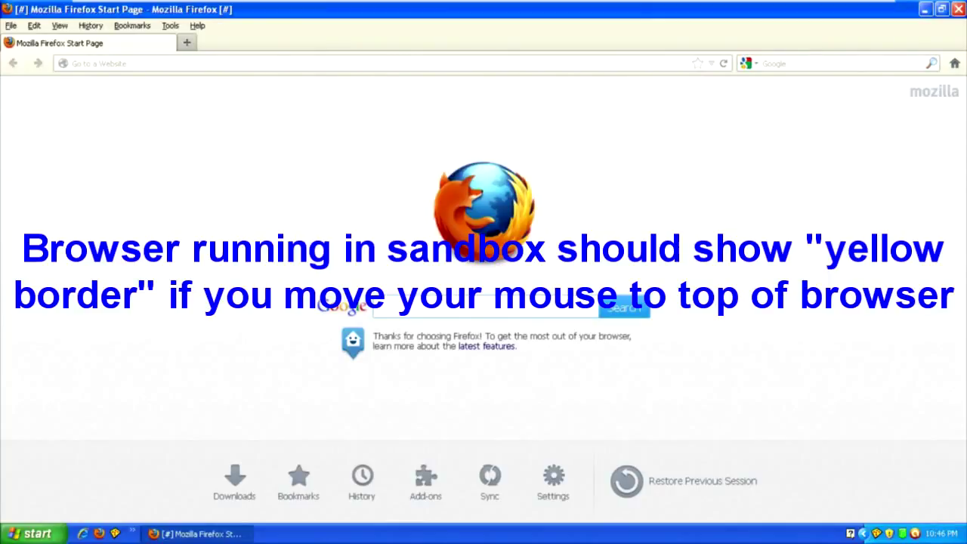
pyautogui.moveTo(484, 26)
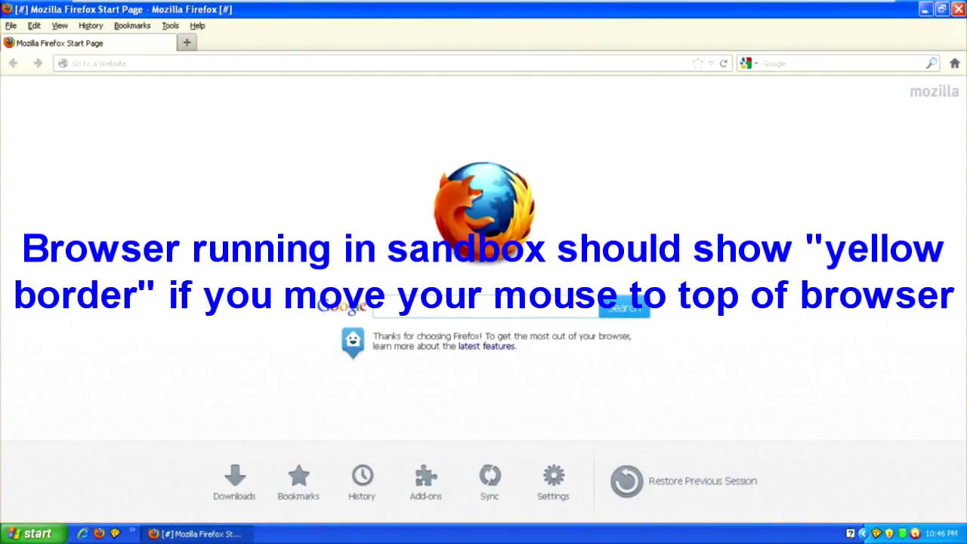
pyautogui.click(227, 63)
pyautogui.write('http://www.malwaredomainlist.com/mdl.php')
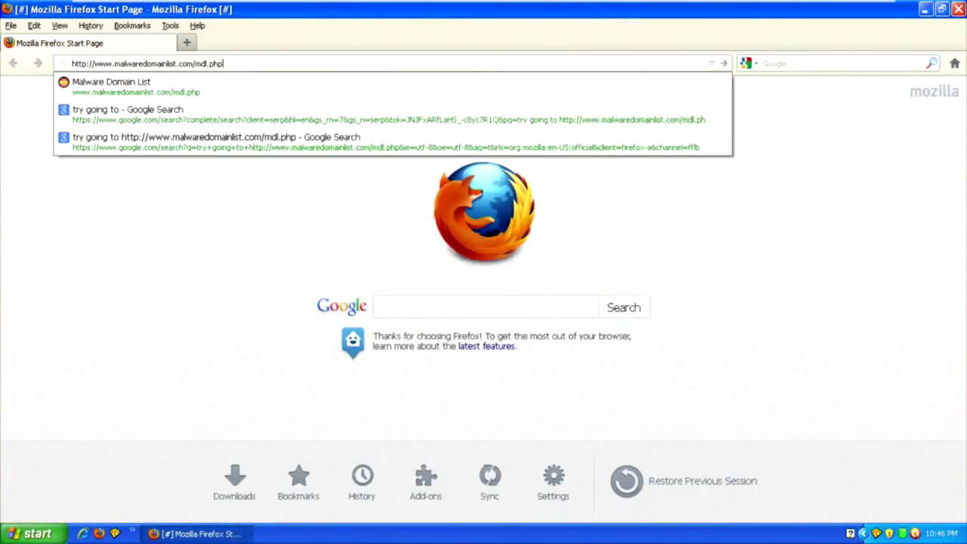
pyautogui.press('Return')
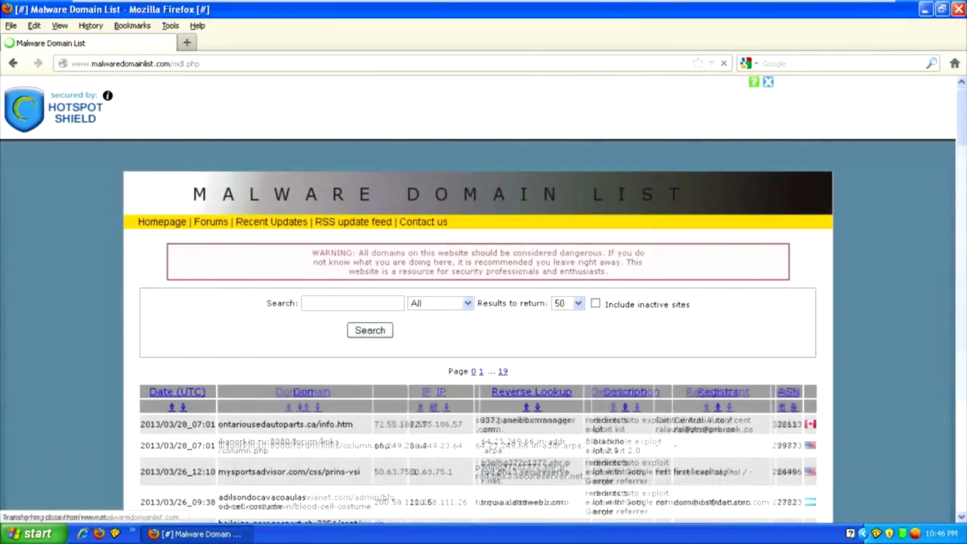
# Try the first listed address, ontariousedautoparts.ca/info.htm, in a new tab and continue past the HotspotShield block to the real site
pyautogui.scroll(-4, 477, 340)
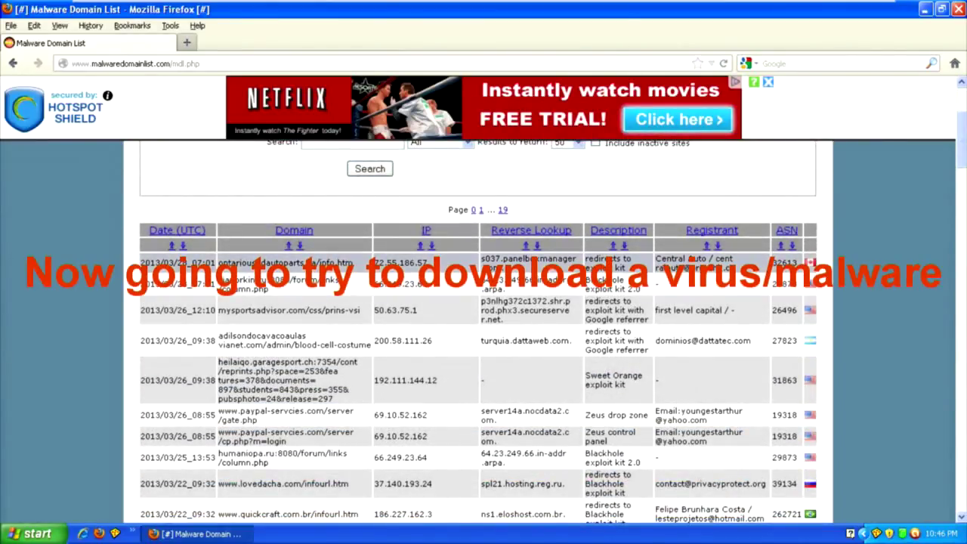
pyautogui.moveTo(354, 263); pyautogui.dragTo(219, 263)
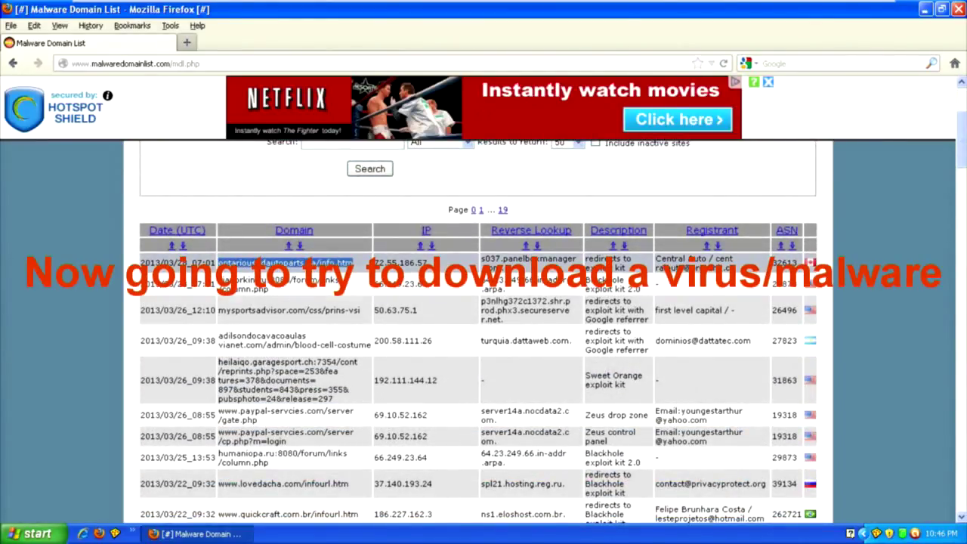
pyautogui.rightClick(227, 264)
pyautogui.click(243, 272)
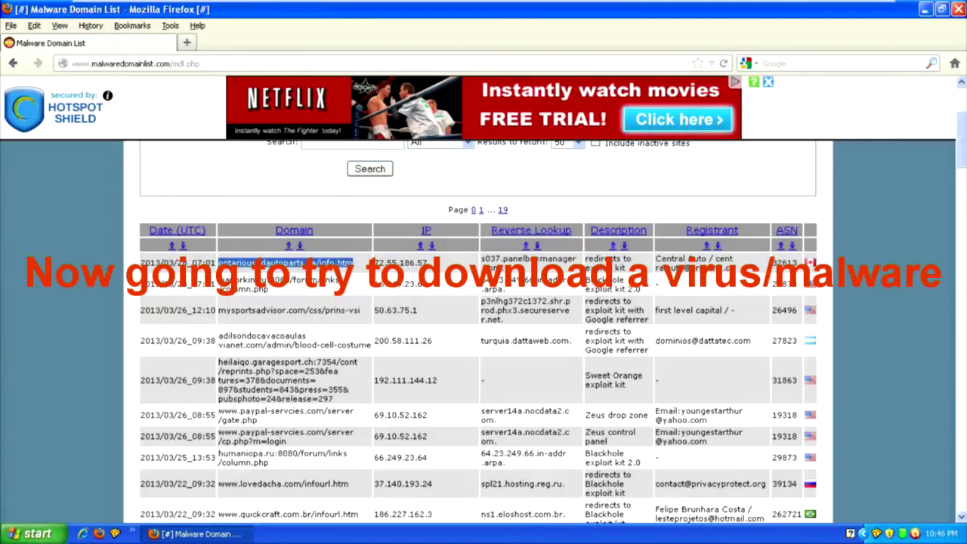
pyautogui.hotkey('ctrl', 't')
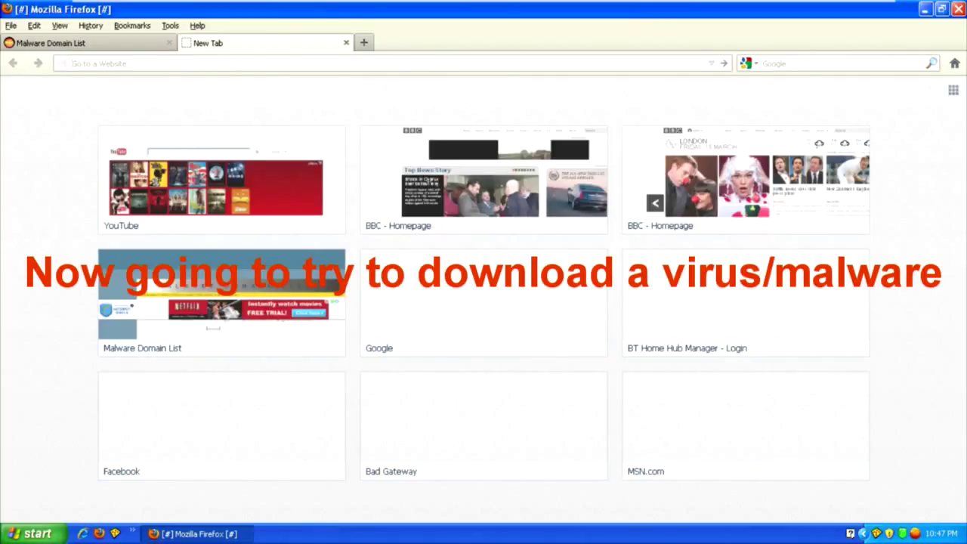
pyautogui.hotkey('ctrl', 'v')
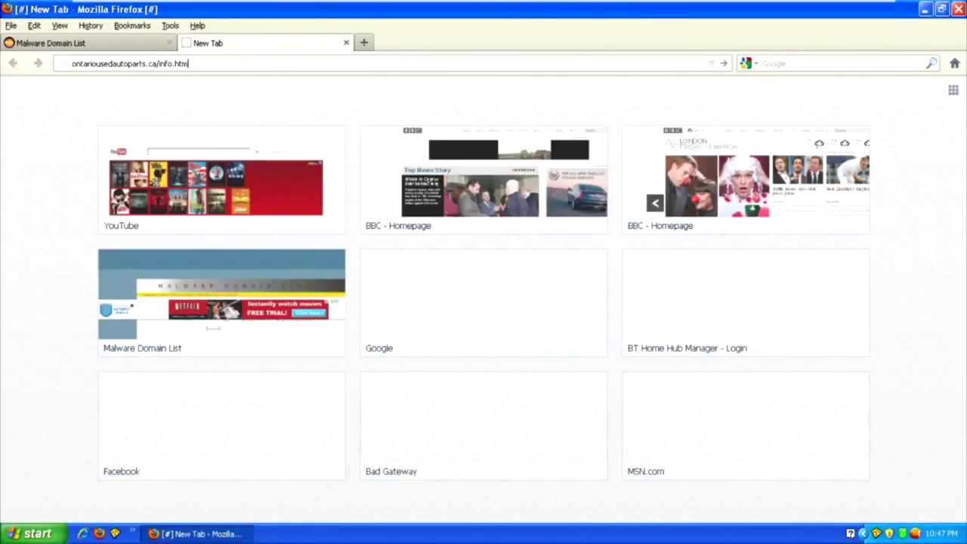
pyautogui.press('Return')
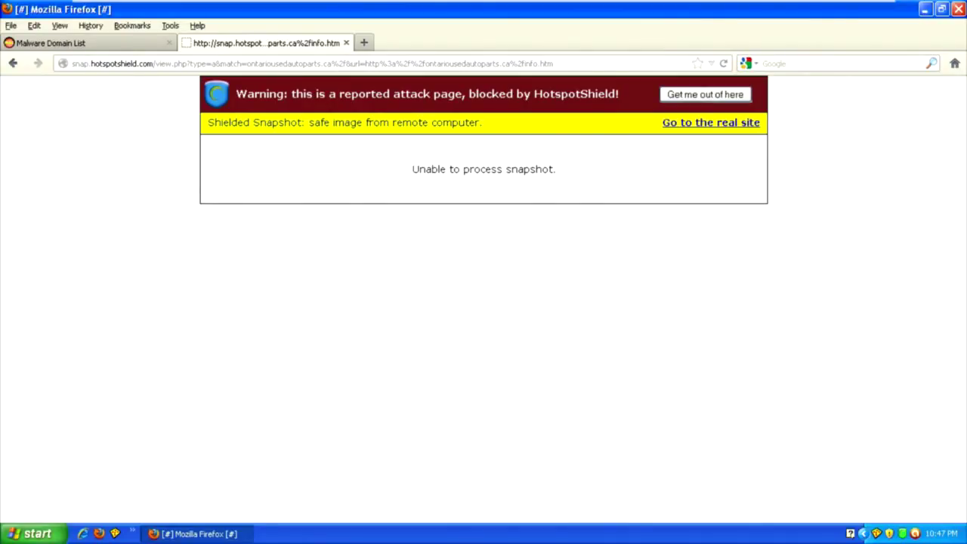
pyautogui.click(711, 123)
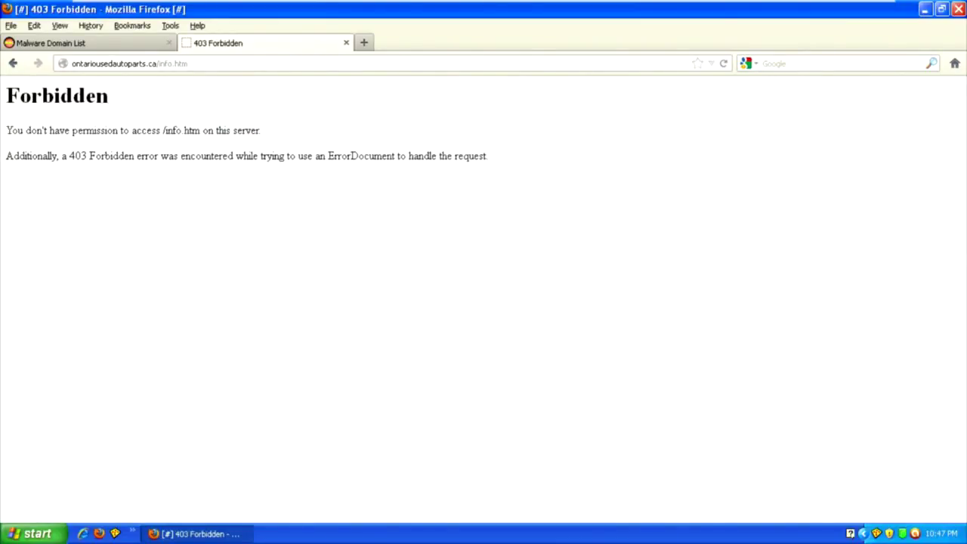
# Try the second listed address, ilianorkin.ru:8080/forum/links/column.php, in the second tab and bypass the HotspotShield block to the real site
pyautogui.click(83, 43)
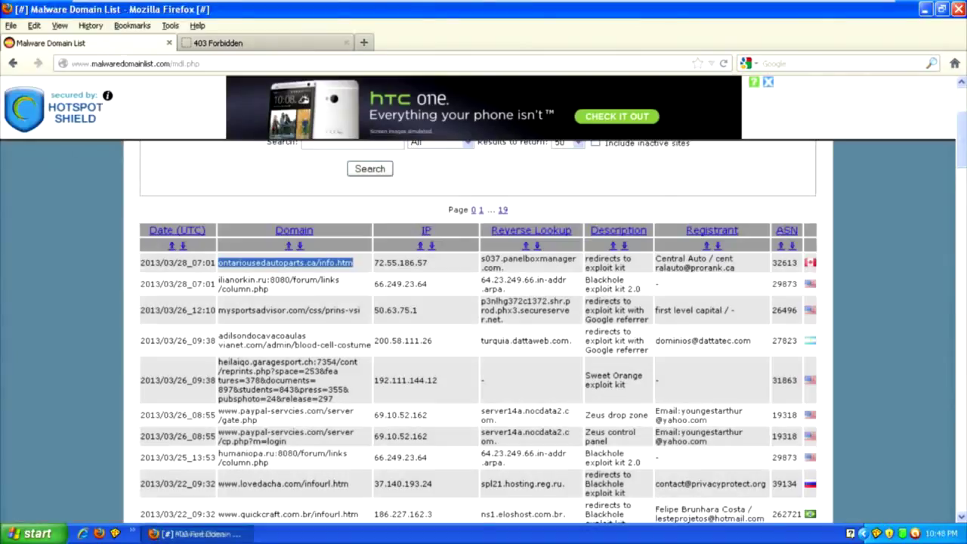
pyautogui.click(270, 289)
pyautogui.moveTo(270, 288); pyautogui.dragTo(219, 280)
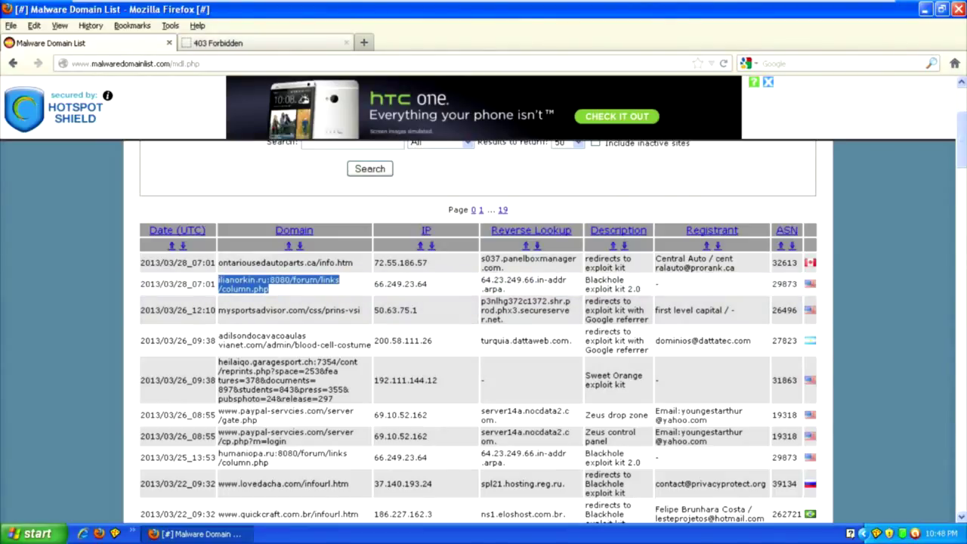
pyautogui.hotkey('ctrl', 'Tab')
pyautogui.hotkey('ctrl', 'l')
pyautogui.hotkey('ctrl', 'v')
pyautogui.press('Return')
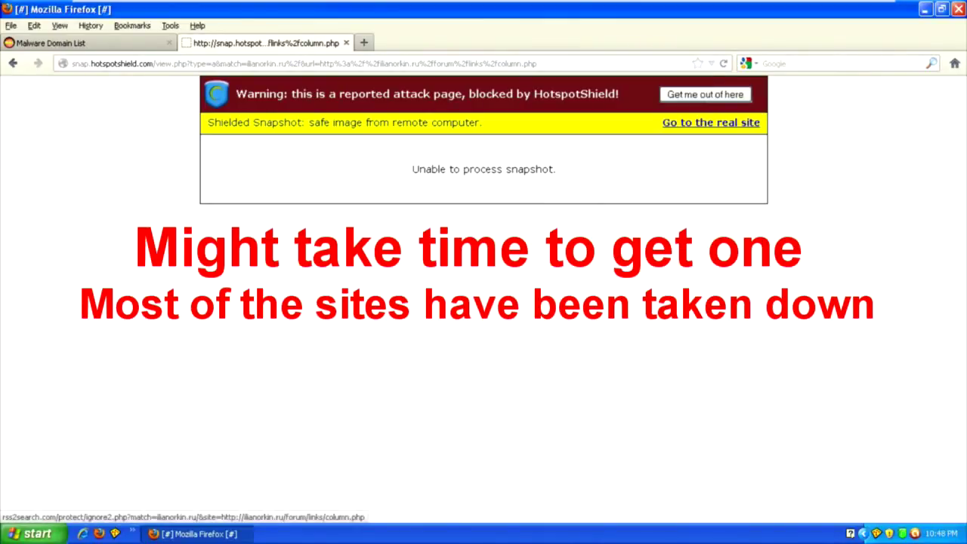
pyautogui.click(711, 122)
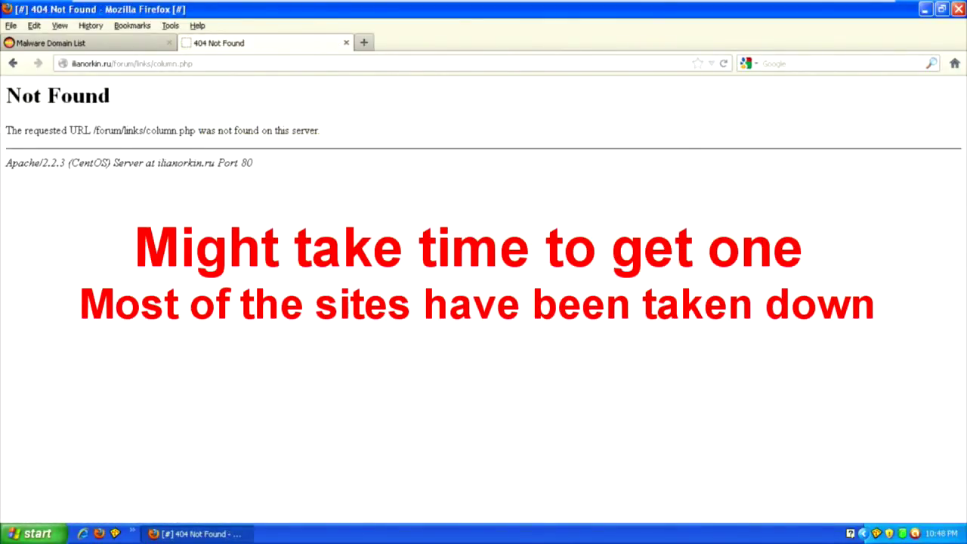
# Close the second tab and open the third listed address, mysportsadvisor.com/css/prins-vsi, in a new tab
pyautogui.hotkey('ctrl', 'w')
pyautogui.moveTo(360, 310); pyautogui.dragTo(227, 310)
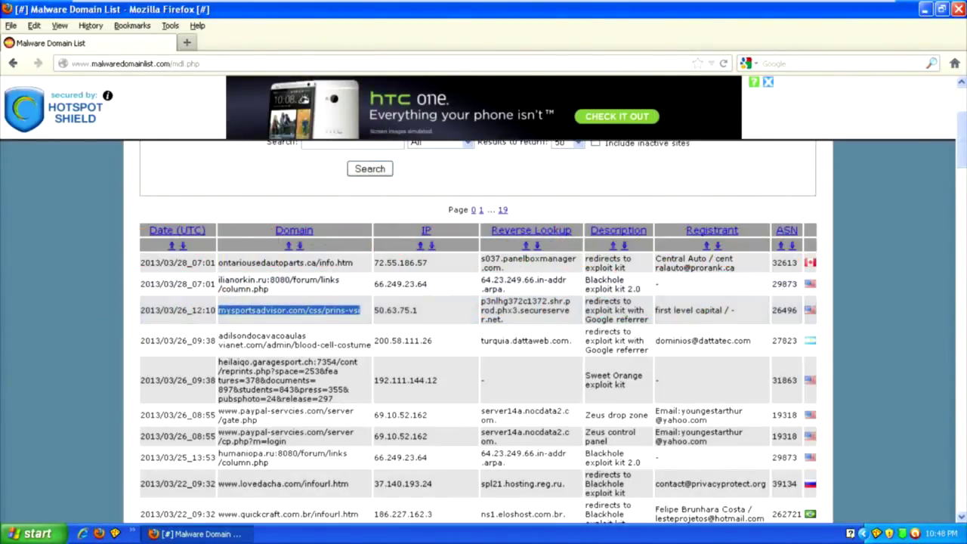
pyautogui.hotkey('ctrl', 't')
pyautogui.hotkey('ctrl', 'v')
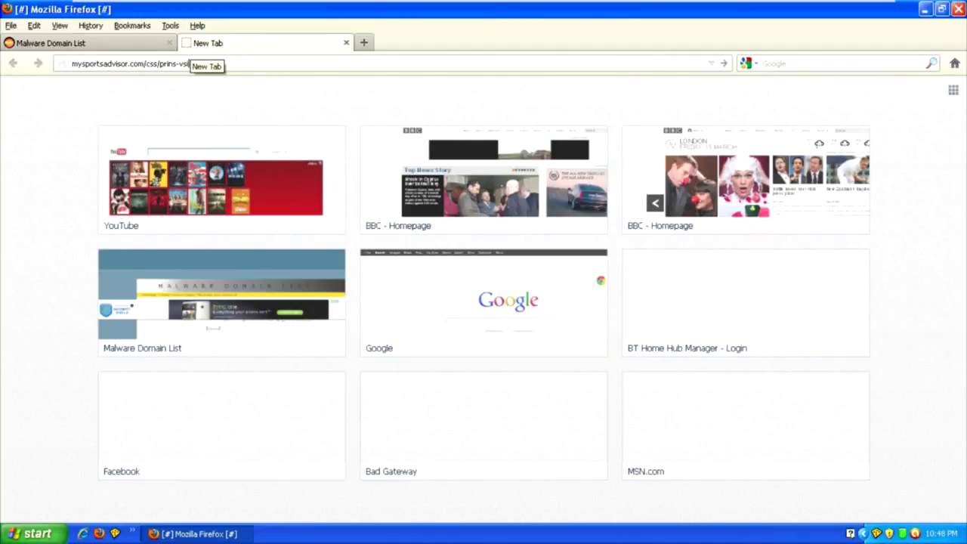
pyautogui.press('Return')
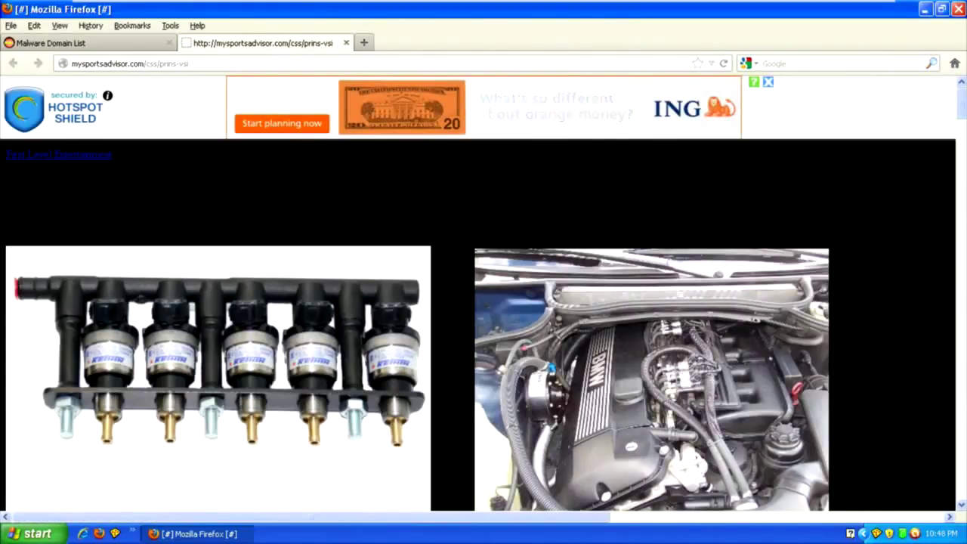
# Follow the page's Get Adobe Flash Player link, look over the Adobe download page and return to the Malware Domain List
pyautogui.scroll(-1, 481, 325)
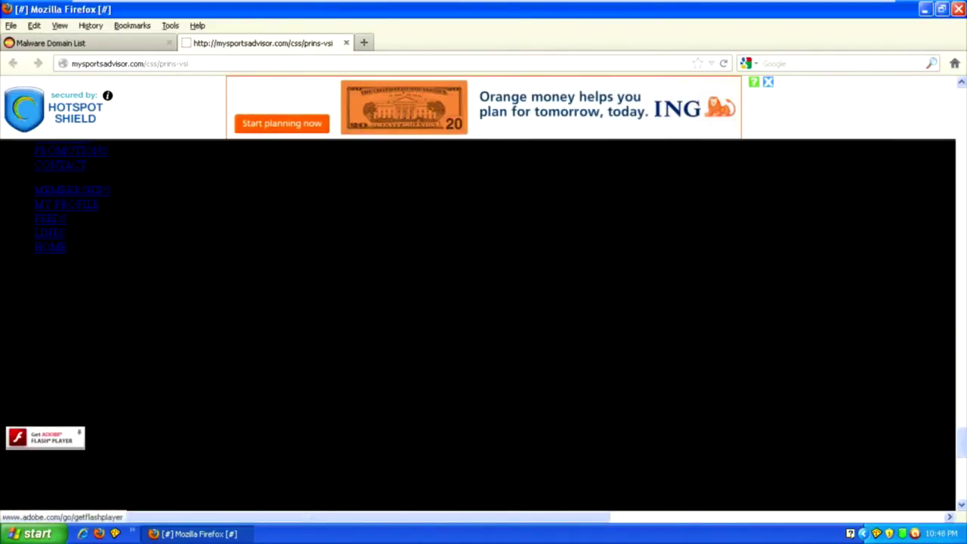
pyautogui.click(46, 437)
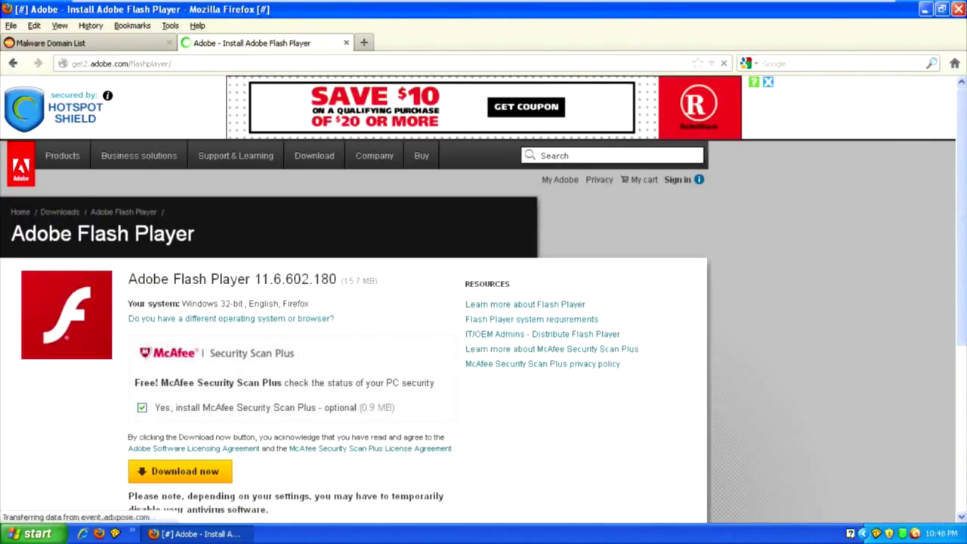
pyautogui.scroll(-2, 484, 325)
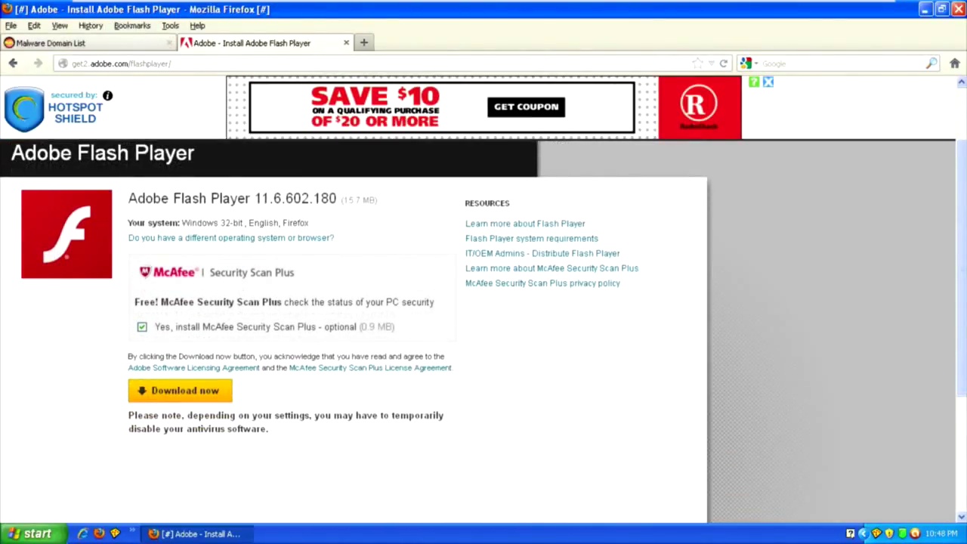
pyautogui.click(91, 43)
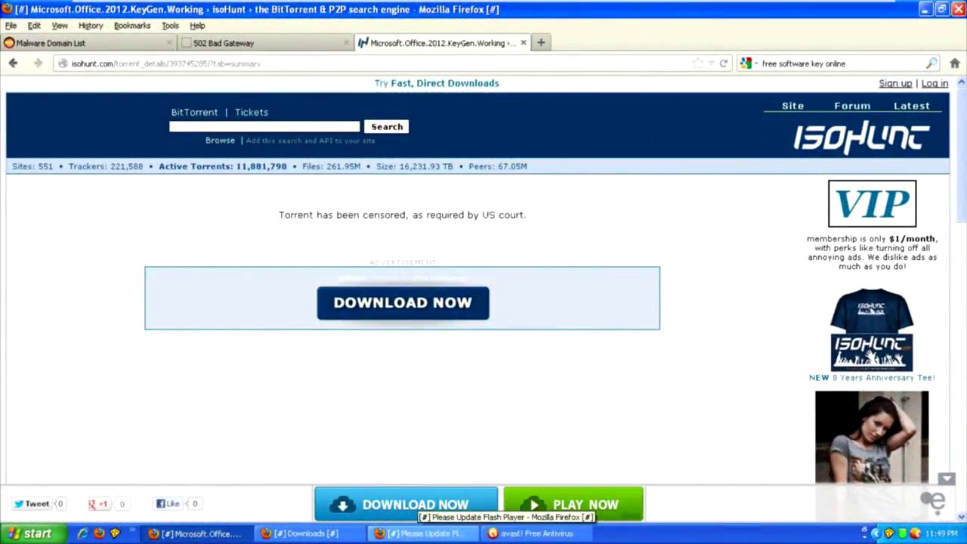
# In the "Please Update Flash Player" window, dismiss the warning, request the install and save FlashPlayer_V.44054985b.exe
pyautogui.click(425, 534)
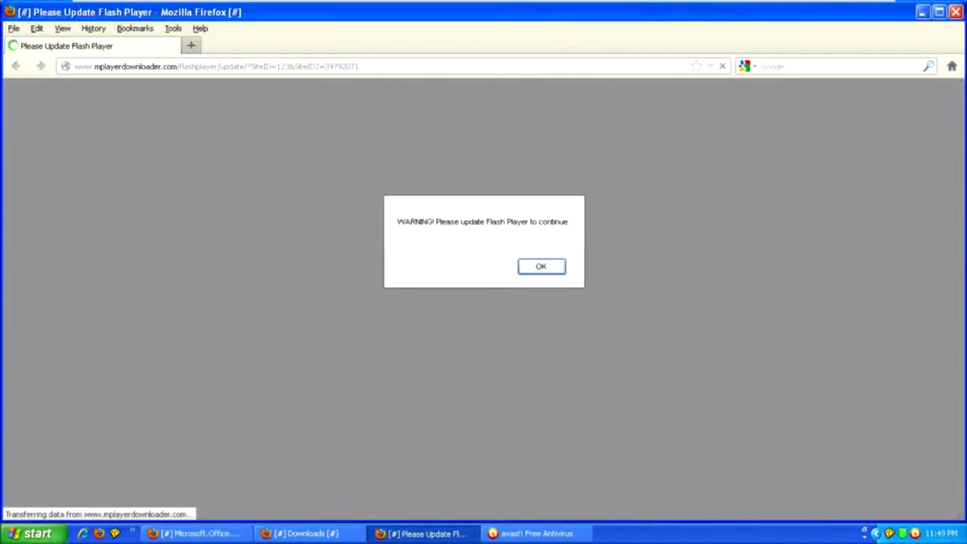
pyautogui.press('Return')
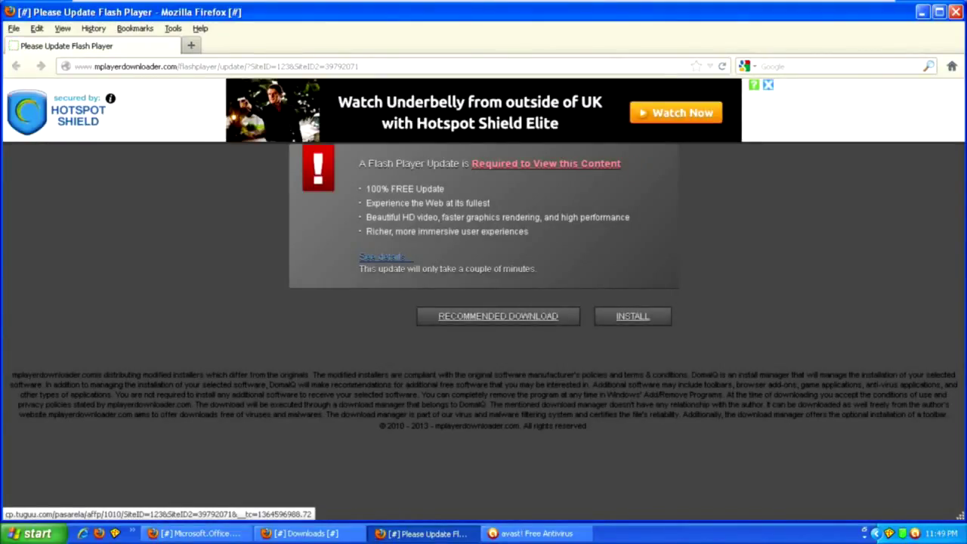
pyautogui.click(633, 317)
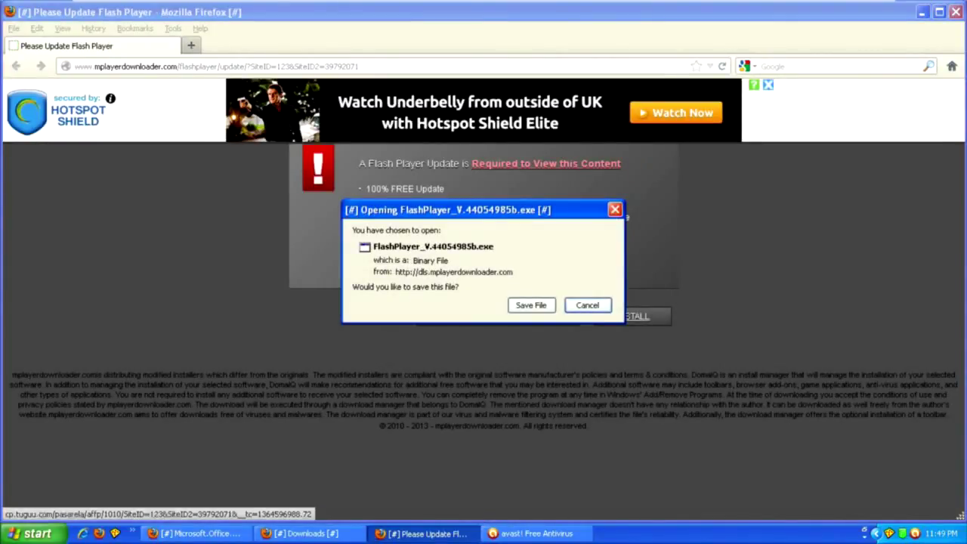
pyautogui.click(532, 305)
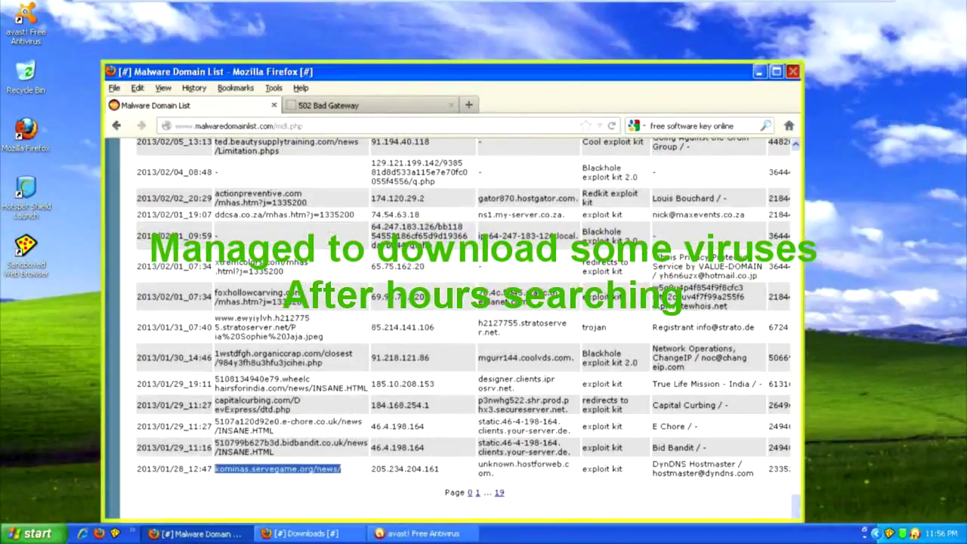
# Close the sandboxed Firefox window showing the Malware Domain List, including all its tabs
pyautogui.hotkey('alt', 'F4')
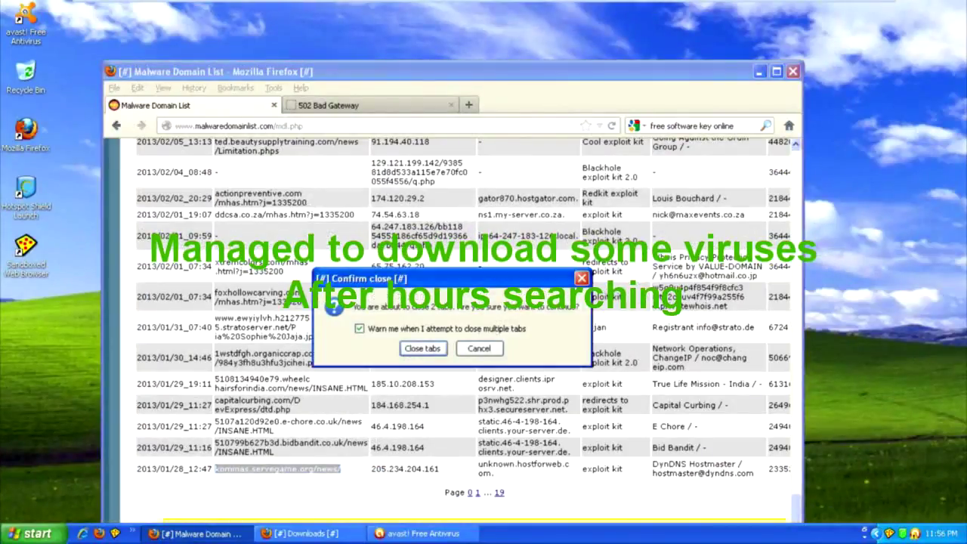
pyautogui.press('Return')
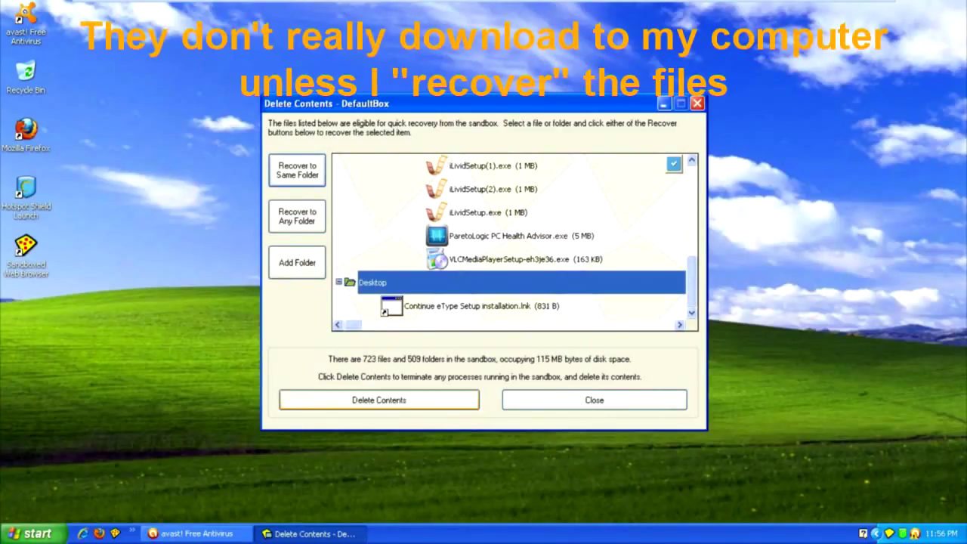
# Refresh the desktop and delete the contents of the DefaultBox sandbox without recovering any files
pyautogui.rightClick(159, 244)
pyautogui.click(184, 261)
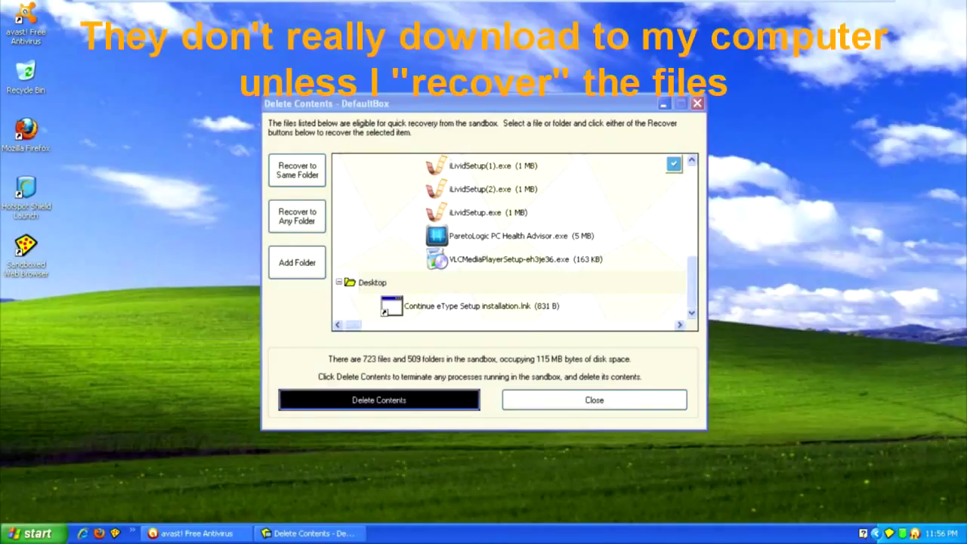
pyautogui.rightClick(95, 99)
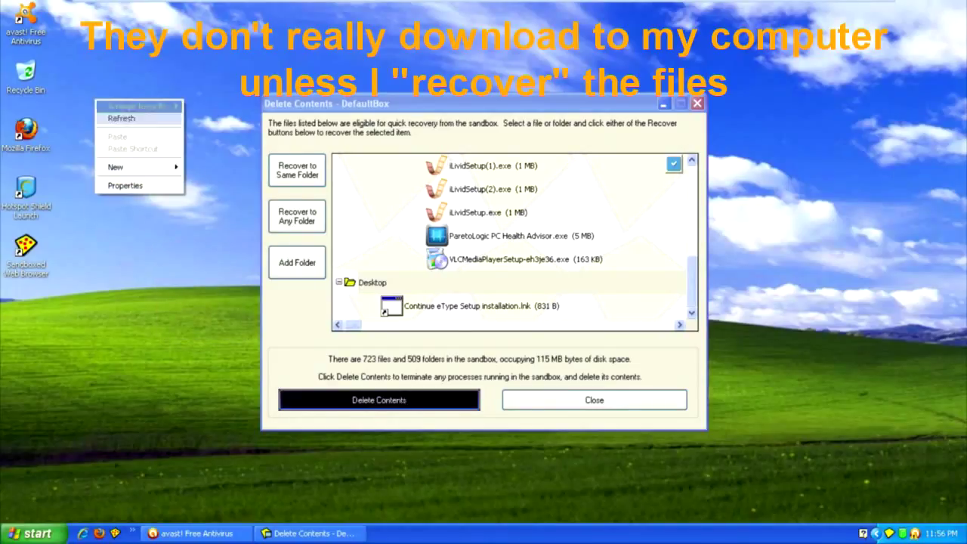
pyautogui.click(122, 118)
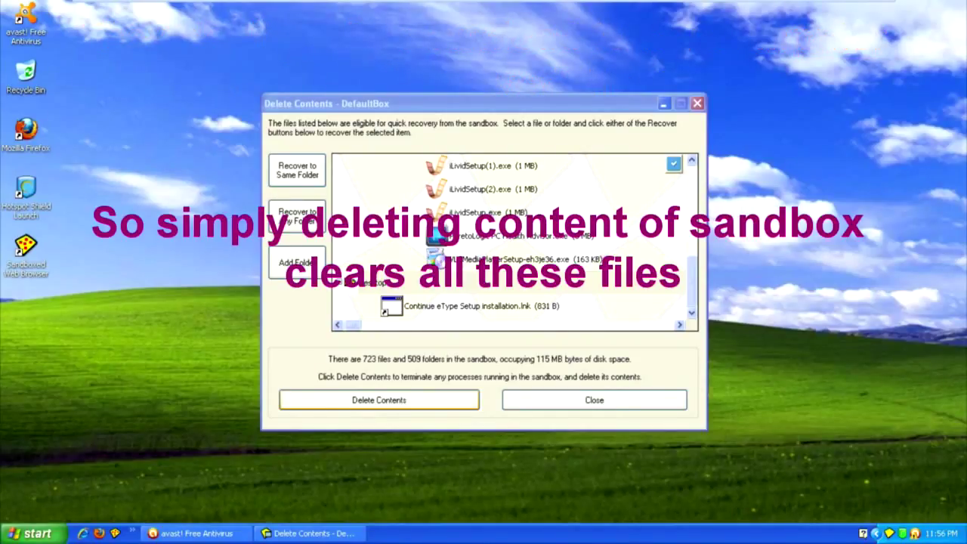
pyautogui.click(379, 401)
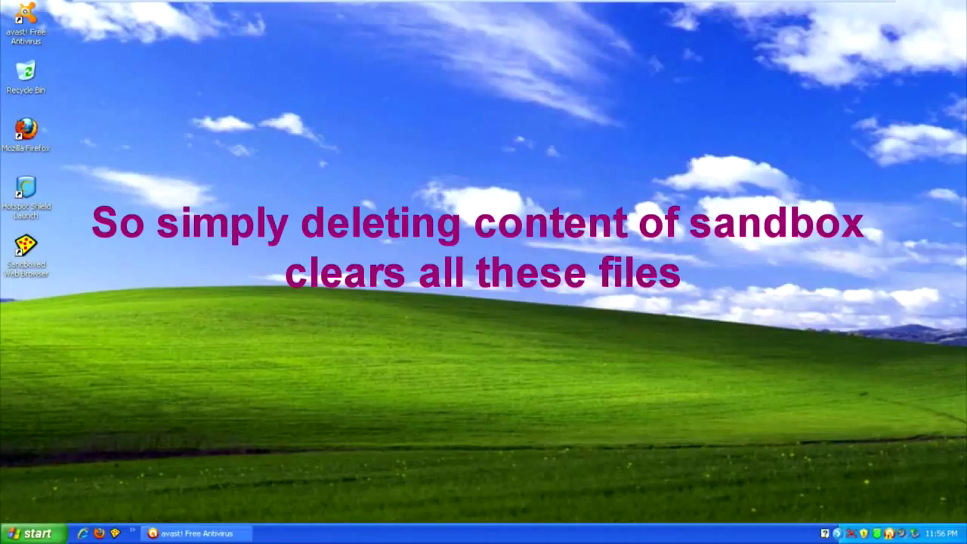
# Check in Sandboxie Control whether DefaultBox still has contents to delete, dismiss the message and hide the control window
pyautogui.doubleClick(864, 534)
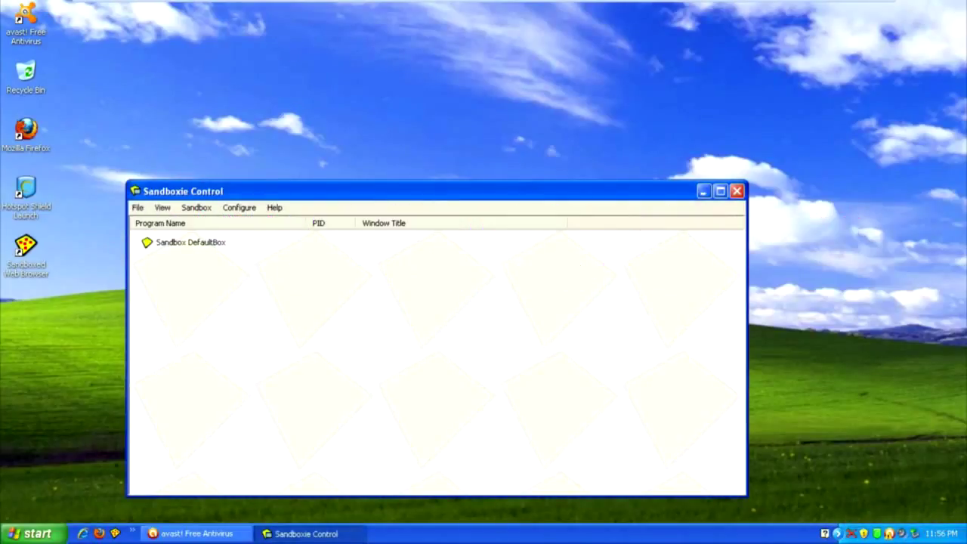
pyautogui.rightClick(162, 243)
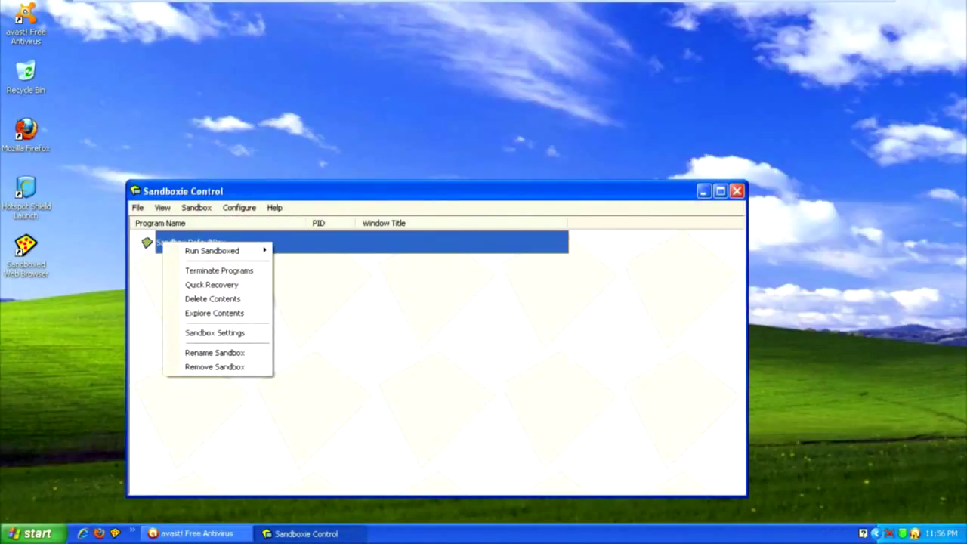
pyautogui.click(215, 334)
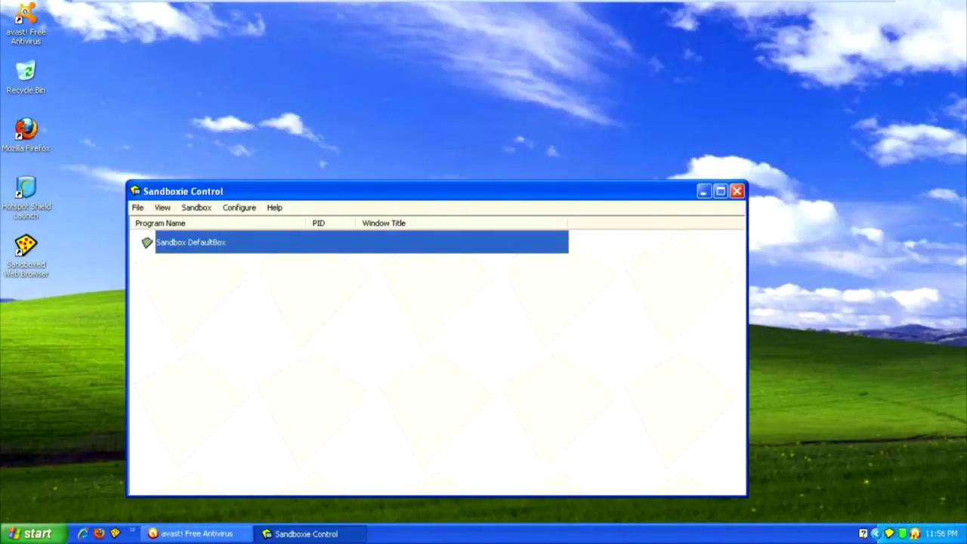
pyautogui.rightClick(171, 240)
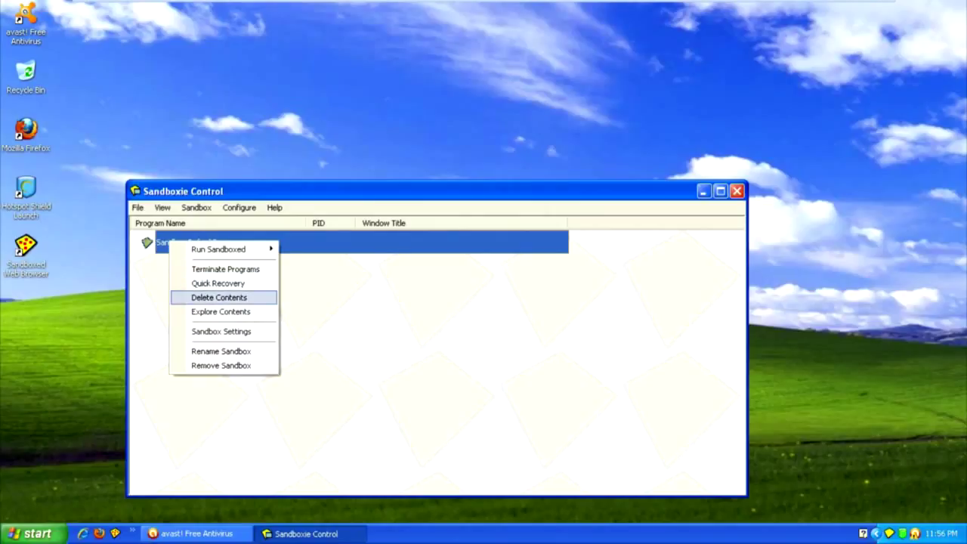
pyautogui.click(219, 297)
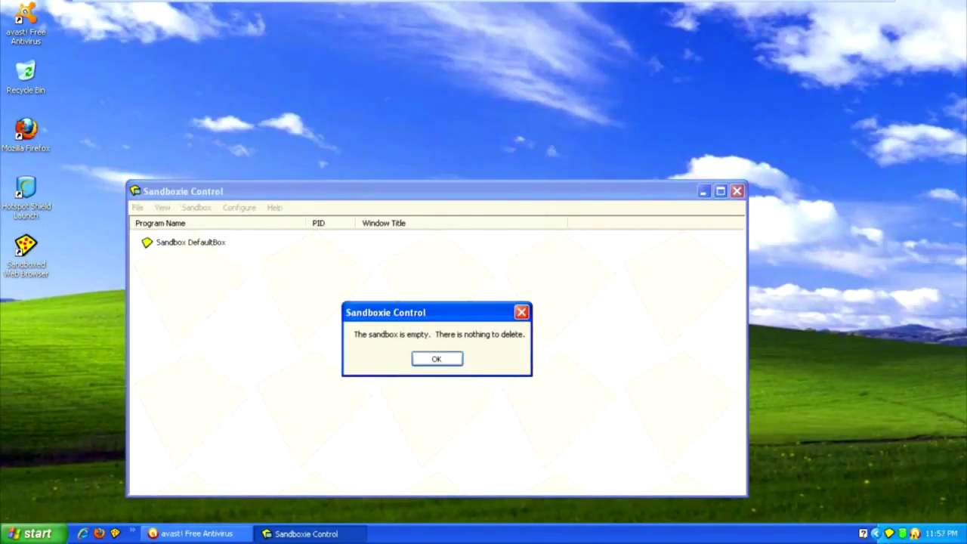
pyautogui.click(437, 359)
pyautogui.click(738, 191)
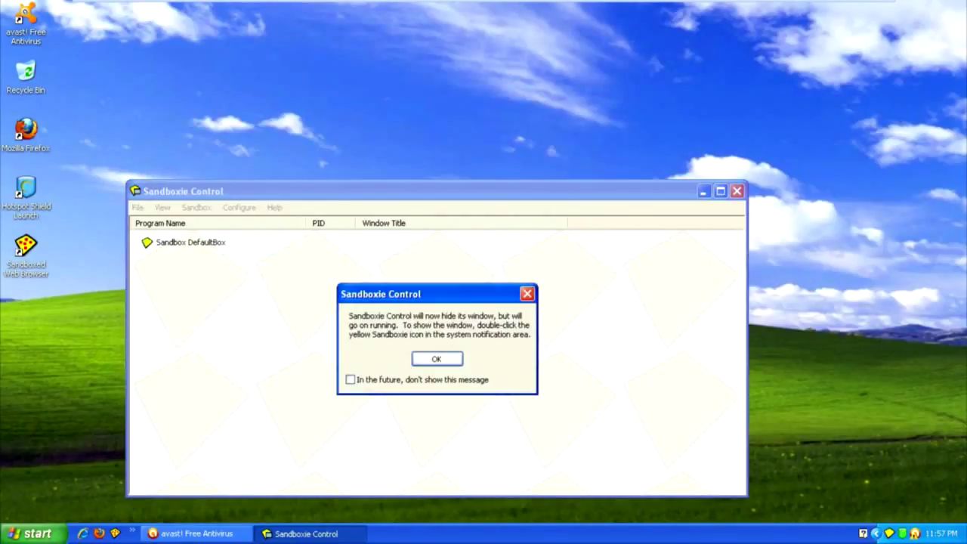
pyautogui.click(437, 359)
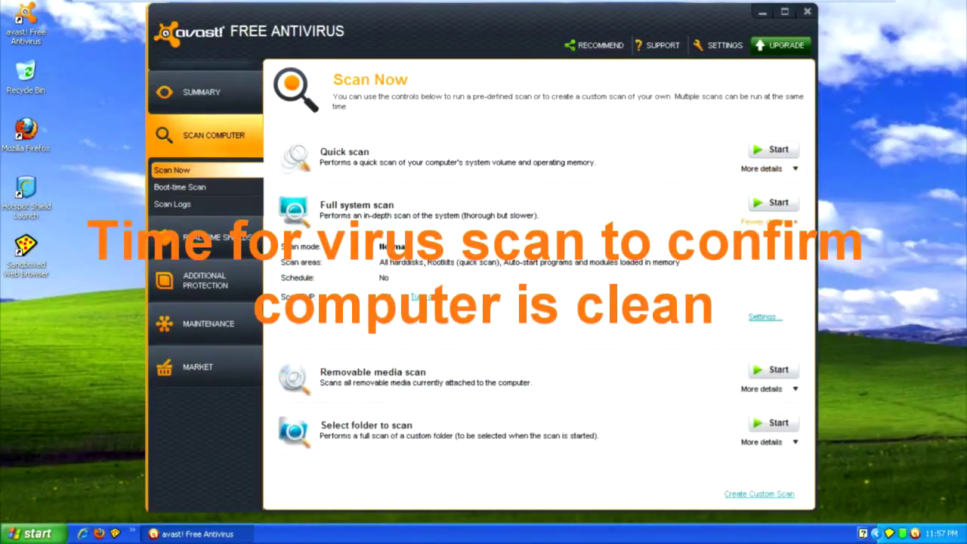
# Switch to avast! Free Antivirus, collapse the Full system scan details and start that scan
pyautogui.click(768, 222)
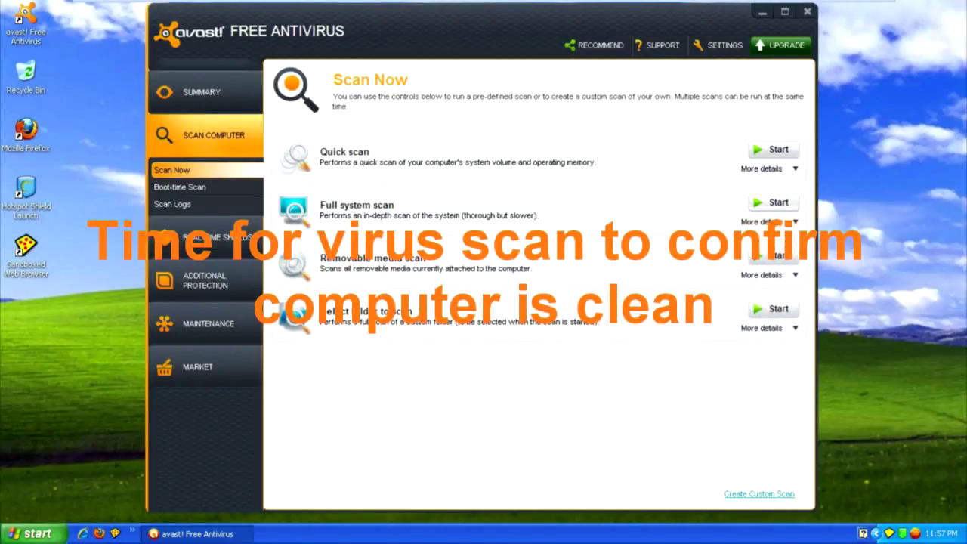
pyautogui.click(774, 202)
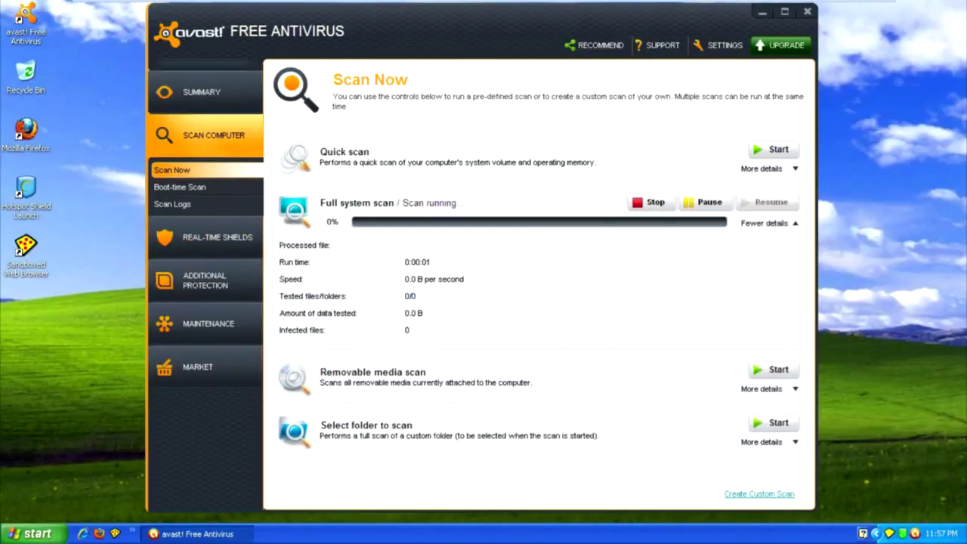